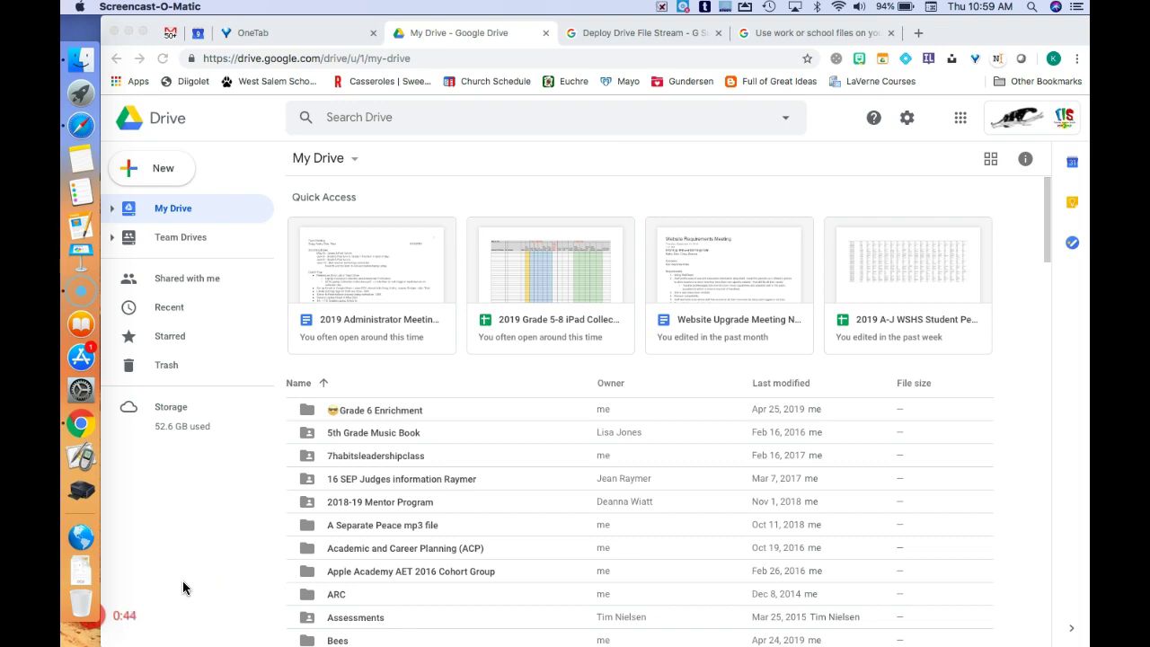
Open the personal network home folder in Finder, collapse its BackUp Files folder and look through the stored files and folders
left_click(84, 545)
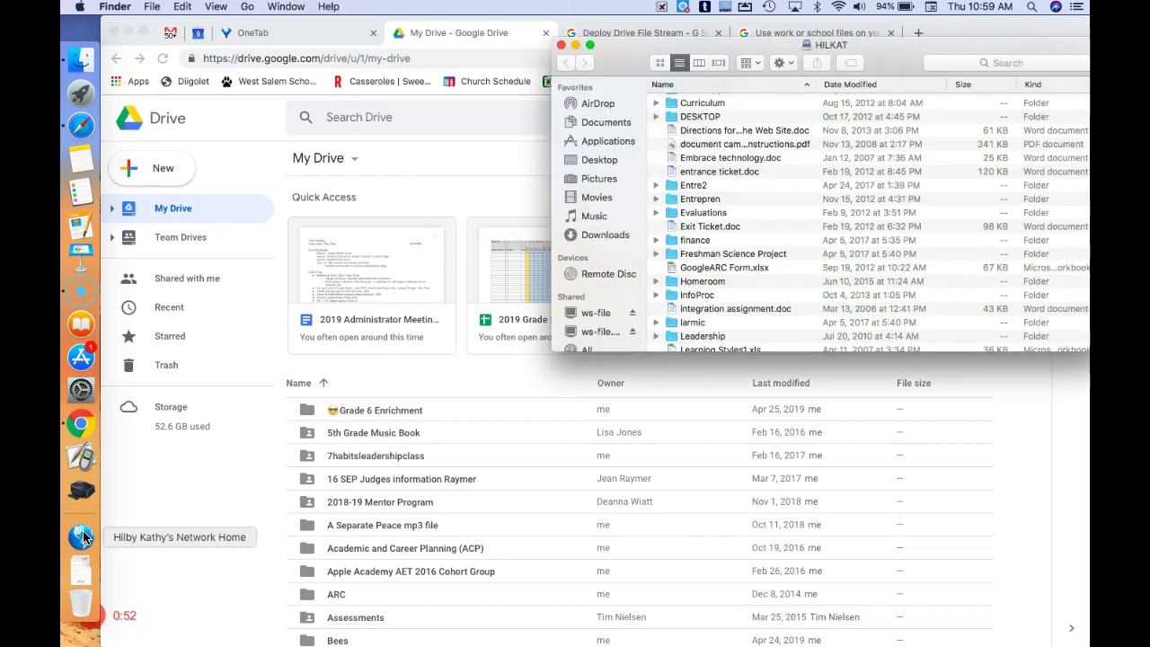
left_click_drag(629, 65, 459, 105)
scroll(559, 209, "up", 10)
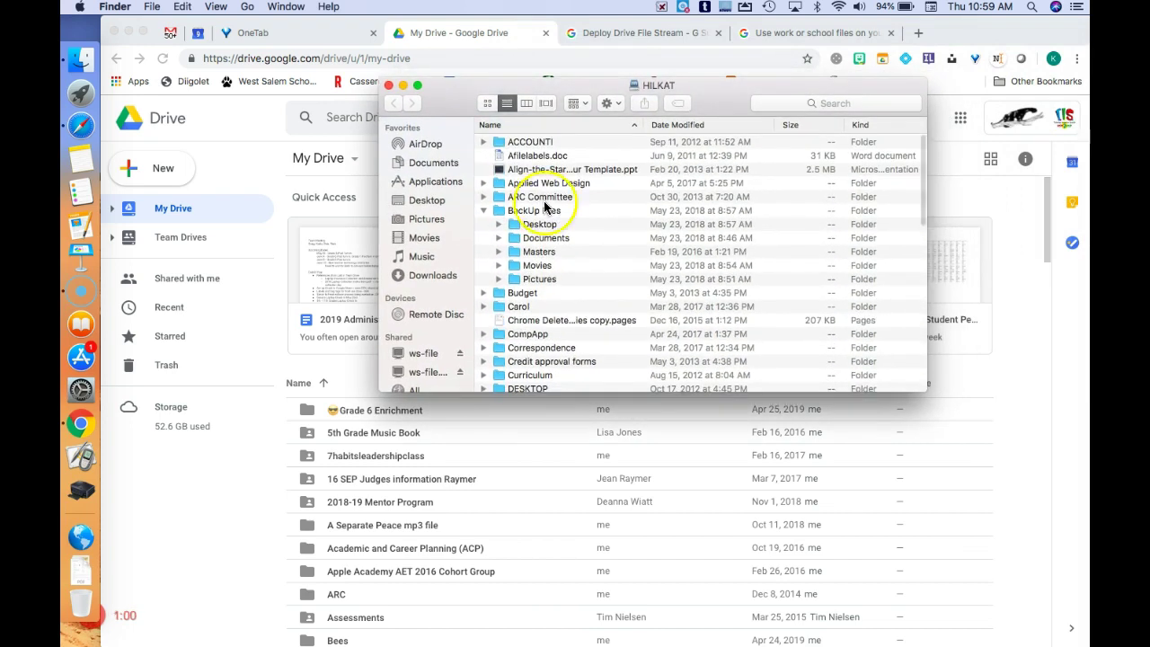
left_click(483, 211)
scroll(615, 286, "down", 10)
scroll(616, 289, "down", 5)
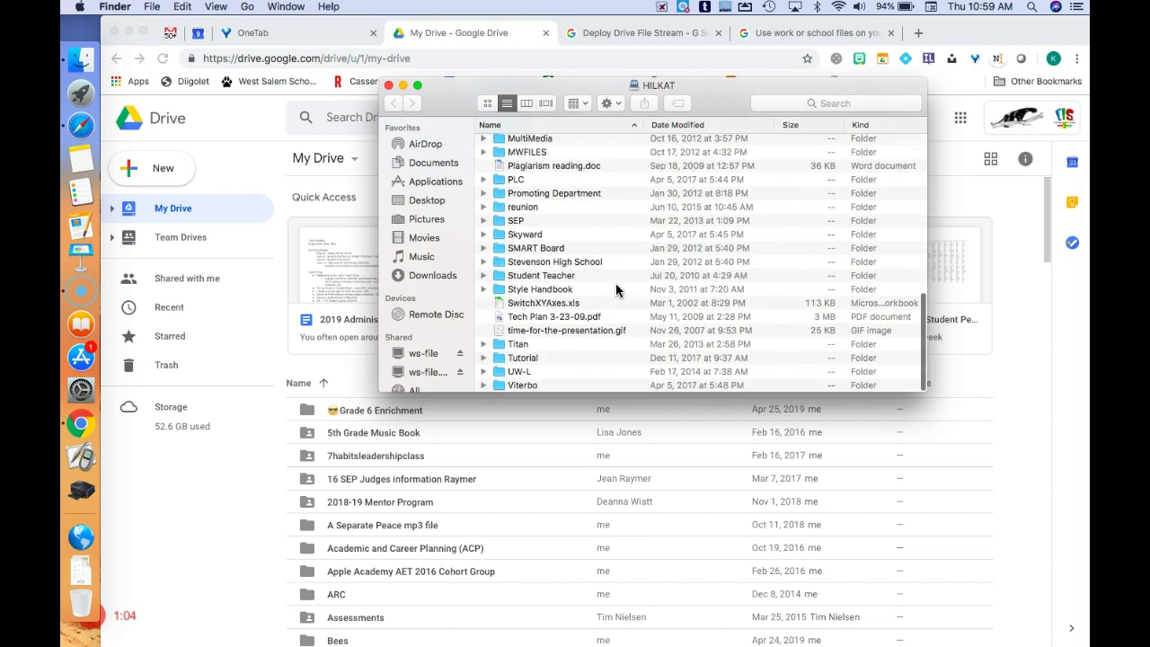
left_click(448, 111)
left_click_drag(448, 111, 484, 104)
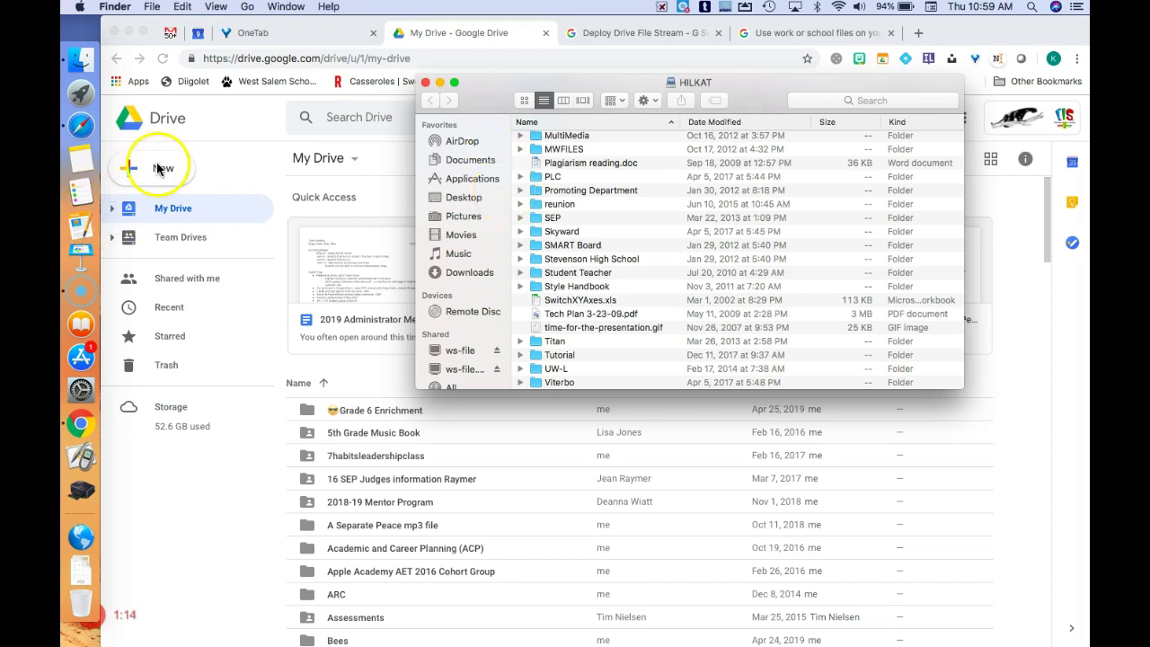
Switch to Google Drive, create a folder named H Drive in My Drive and open it
left_click(1075, 413)
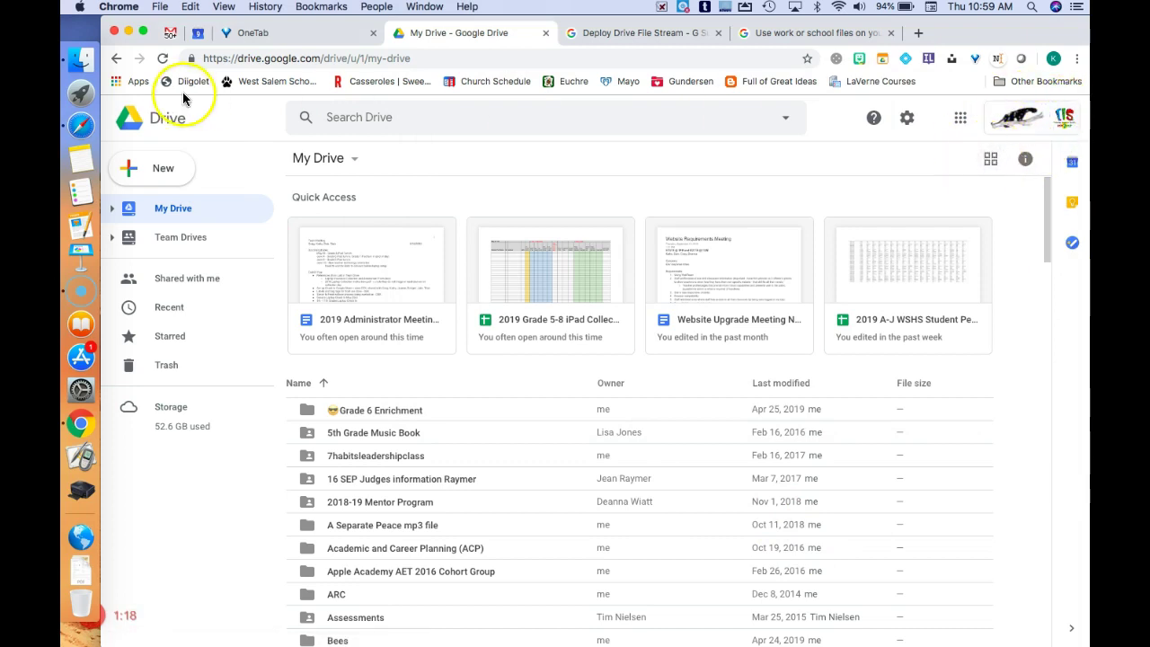
left_click(159, 170)
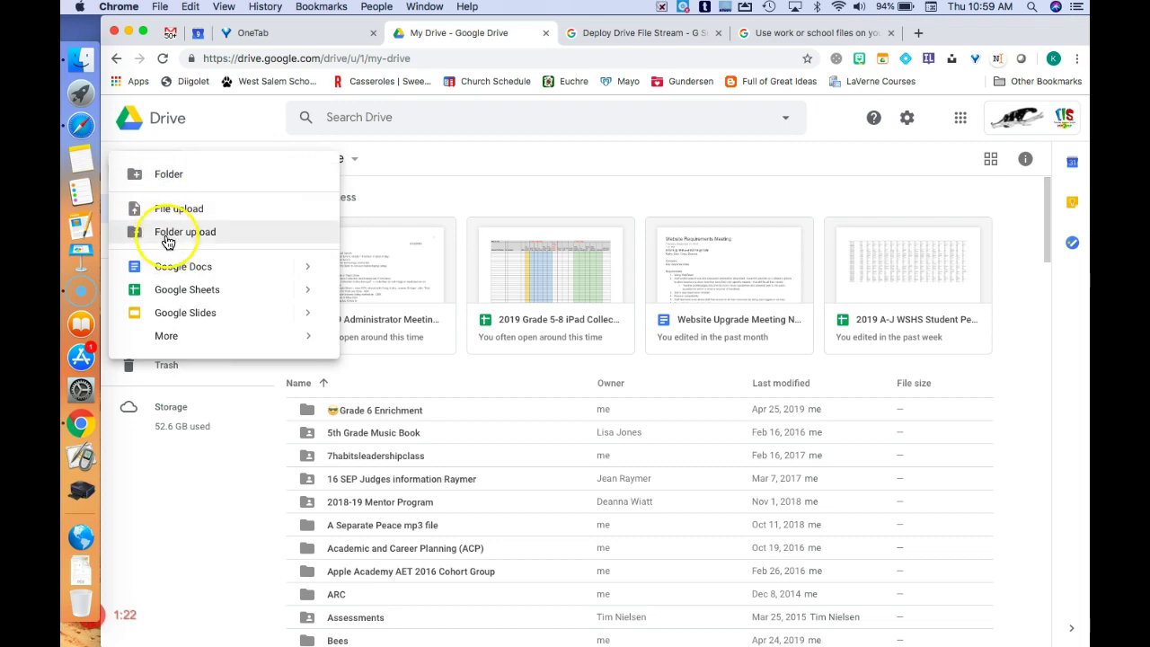
left_click(169, 173)
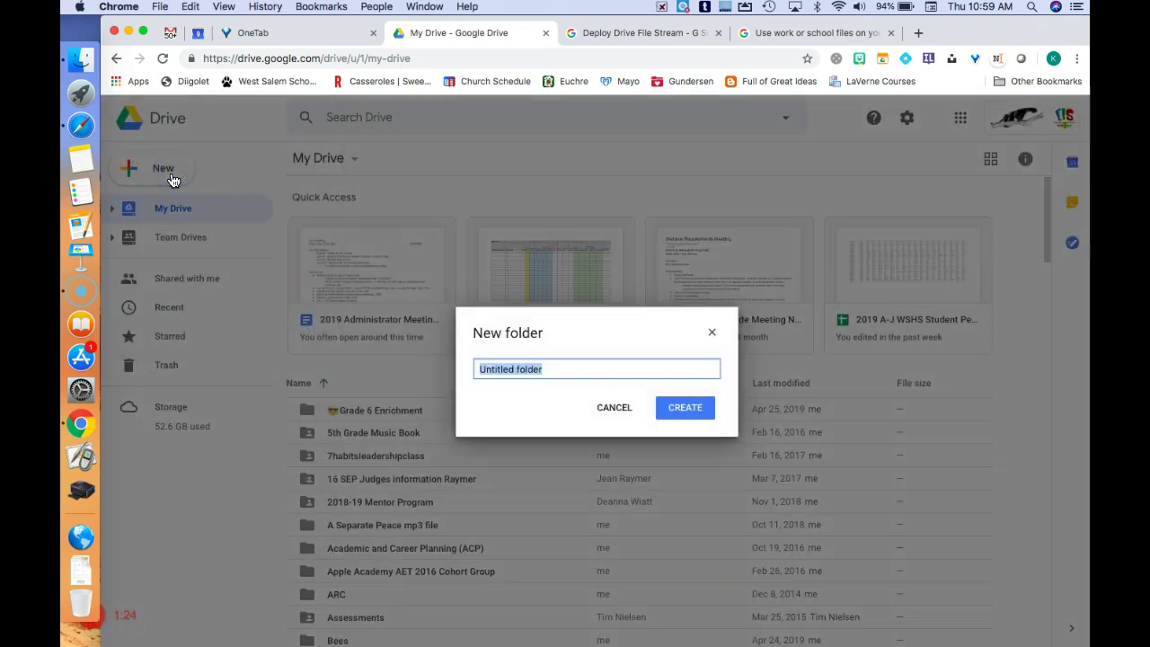
type("H Drive")
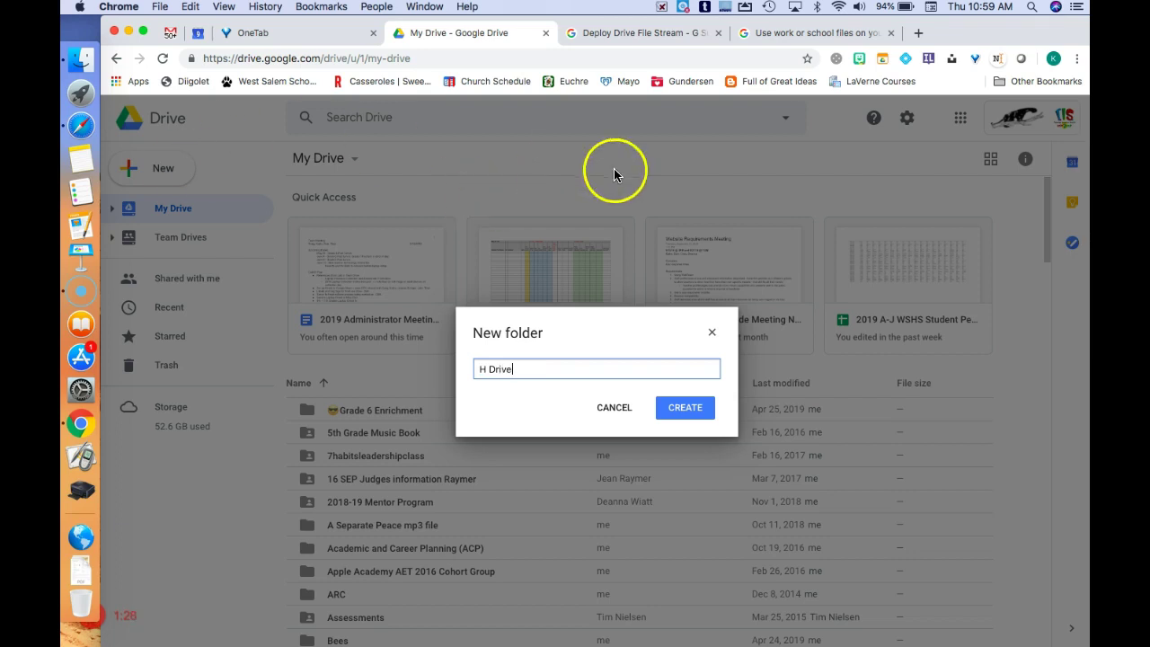
left_click(680, 408)
scroll(680, 410, "down", 15)
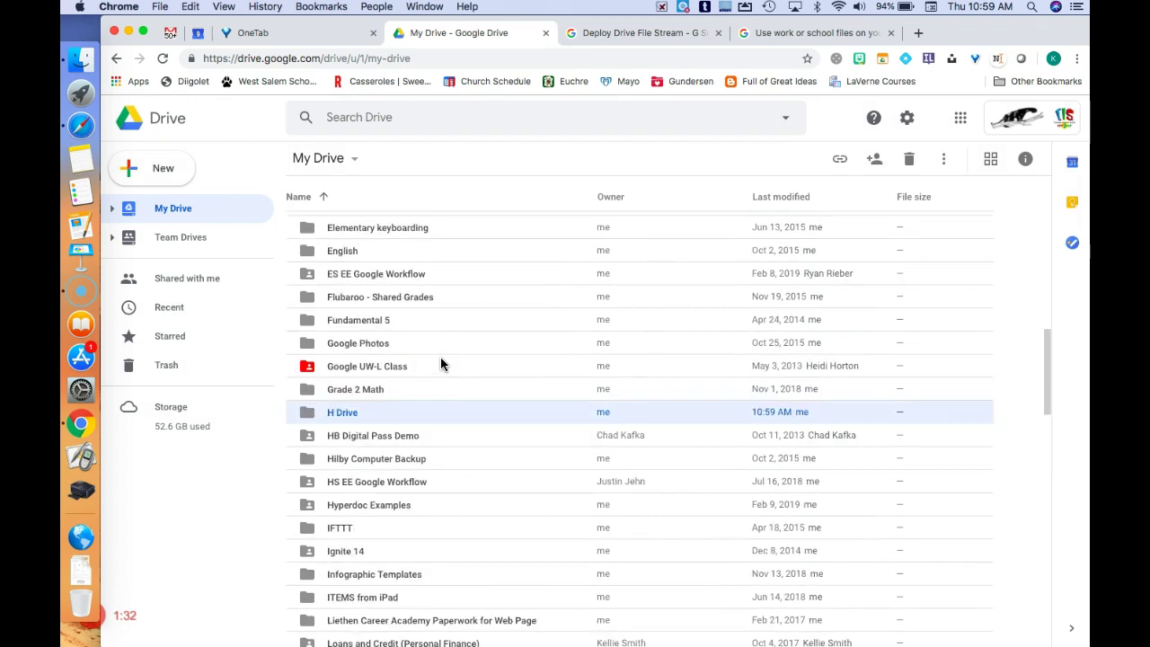
double_click(342, 485)
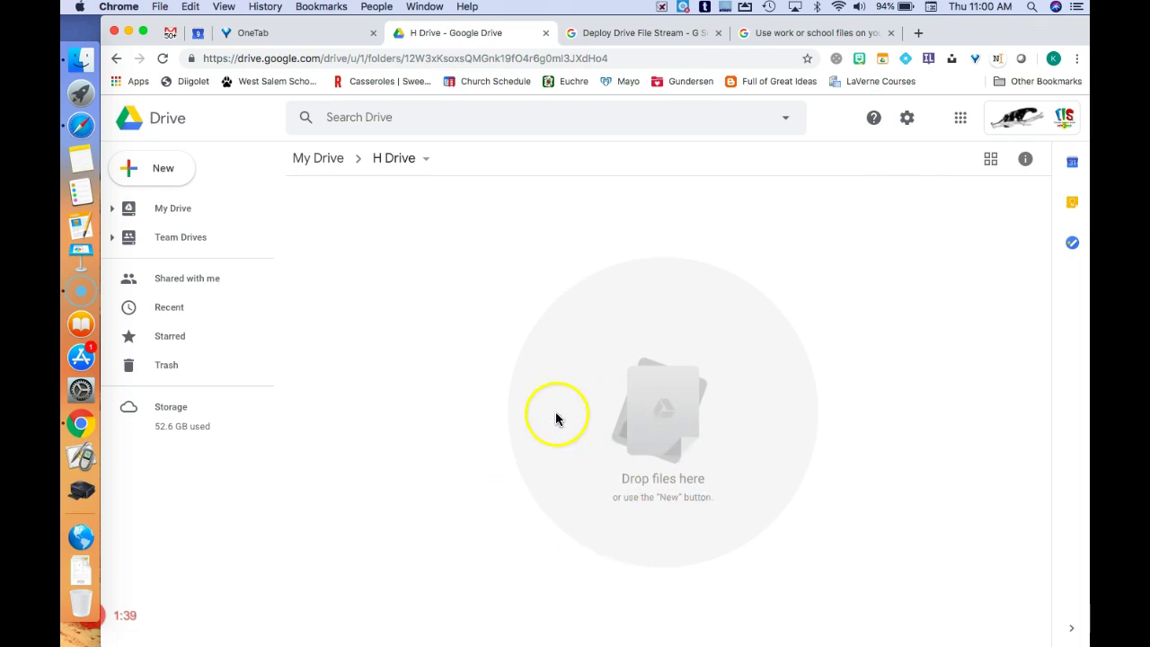
Upload the Freshman Science Project folder from the network home folder in Finder into the H Drive folder
left_click(81, 59)
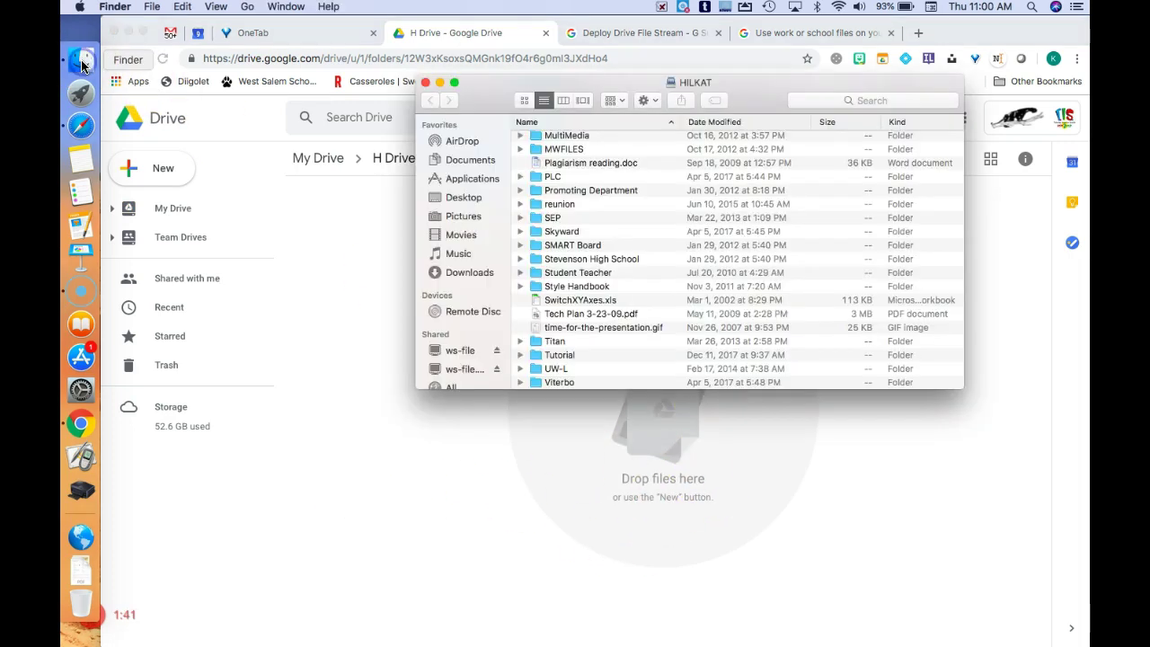
left_click_drag(480, 100, 524, 77)
scroll(616, 146, "up", 5)
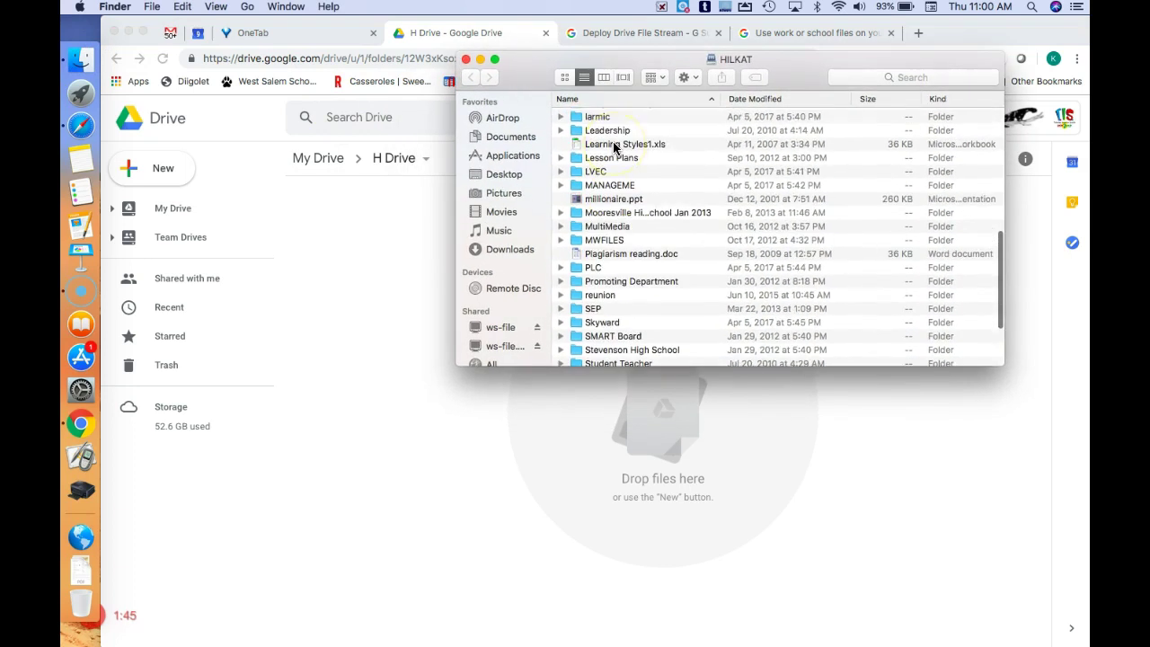
scroll(616, 147, "up", 1)
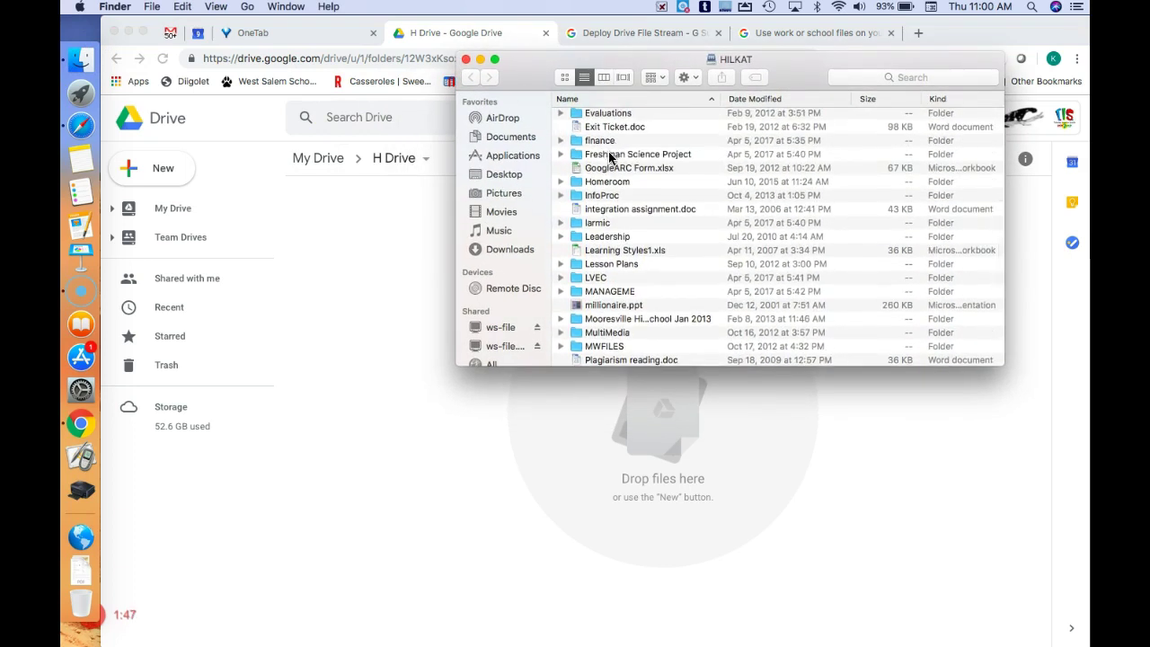
left_click_drag(609, 159, 609, 438)
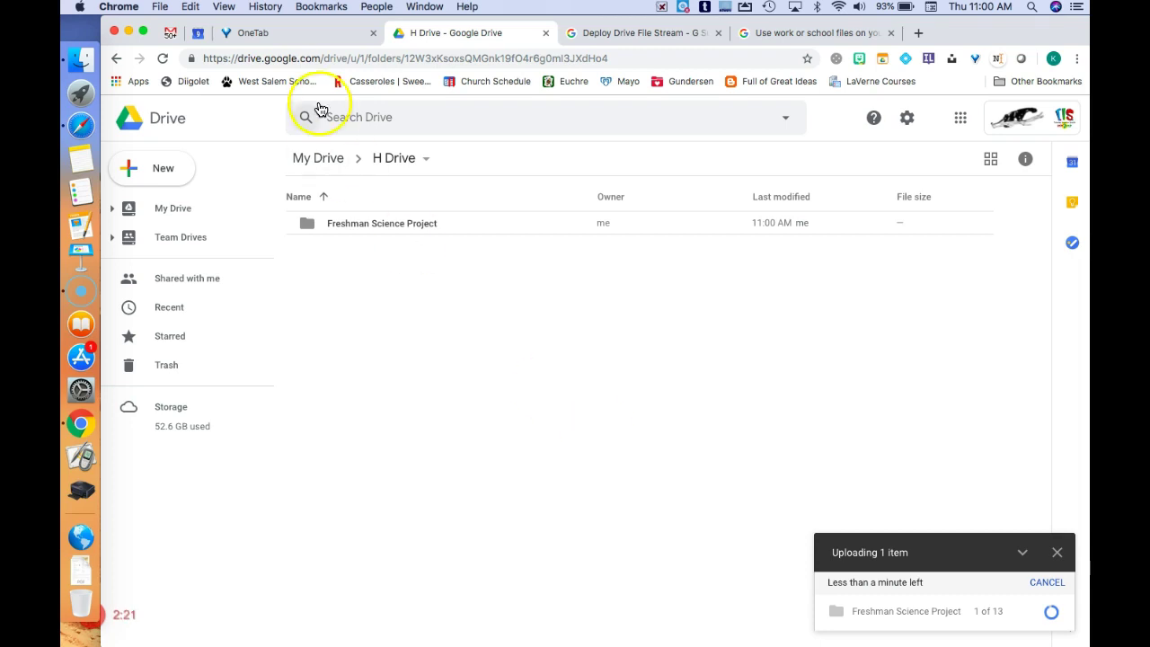
Switch to Finder and connect to the server smb://ws-file/hscommon
left_click(81, 37)
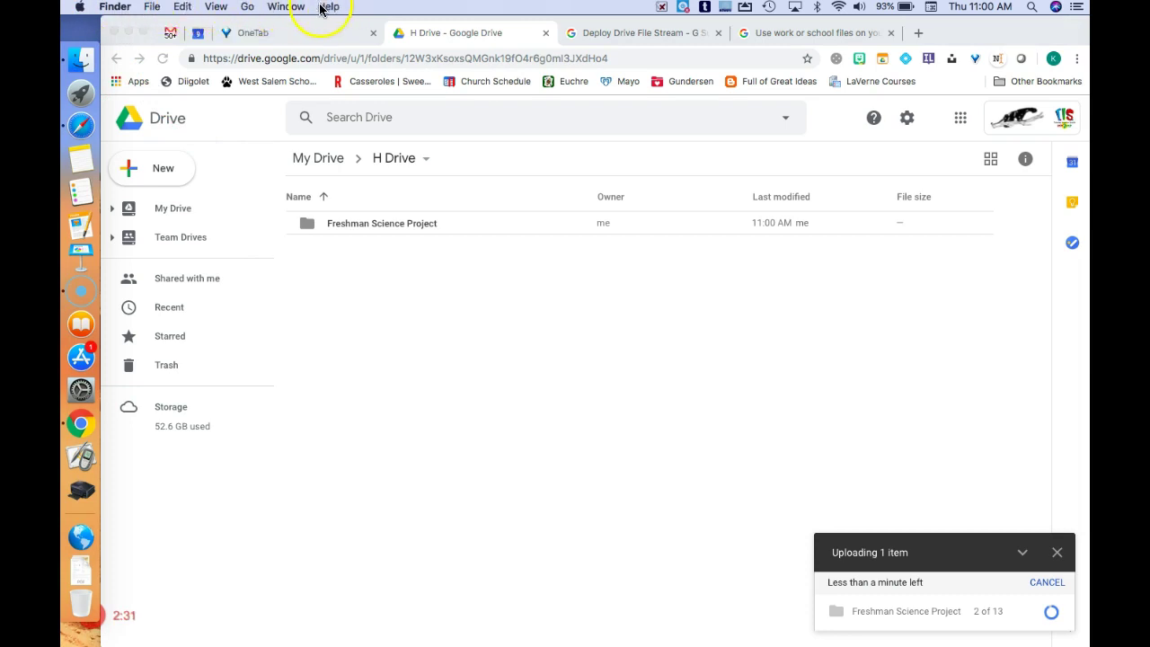
left_click(248, 7)
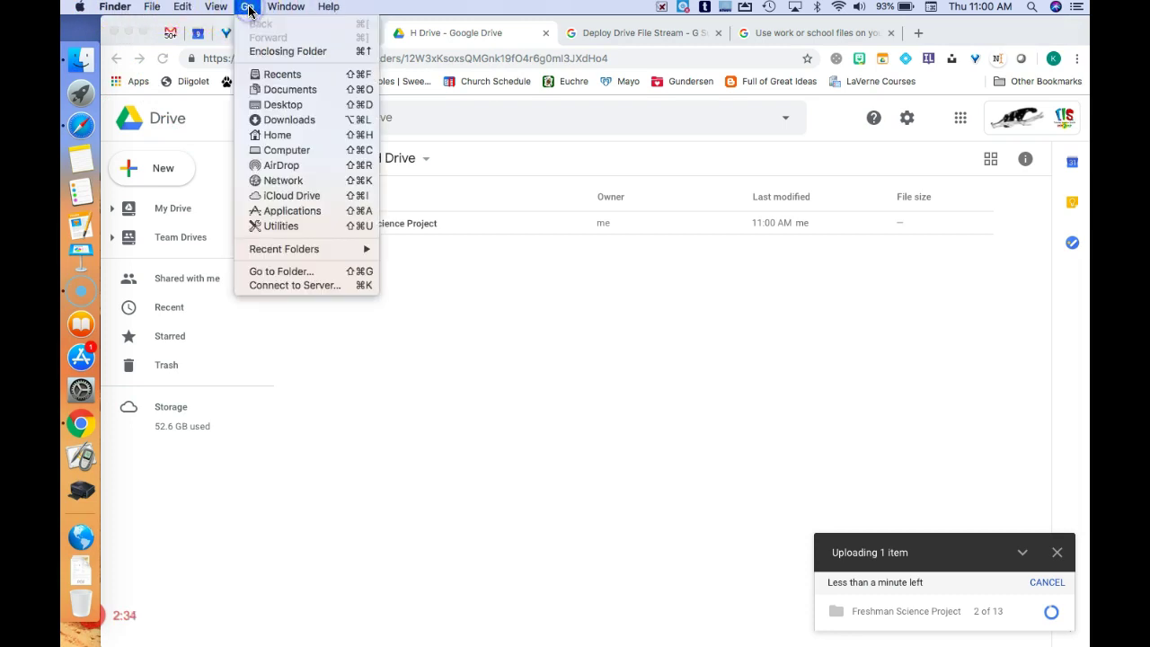
left_click(316, 285)
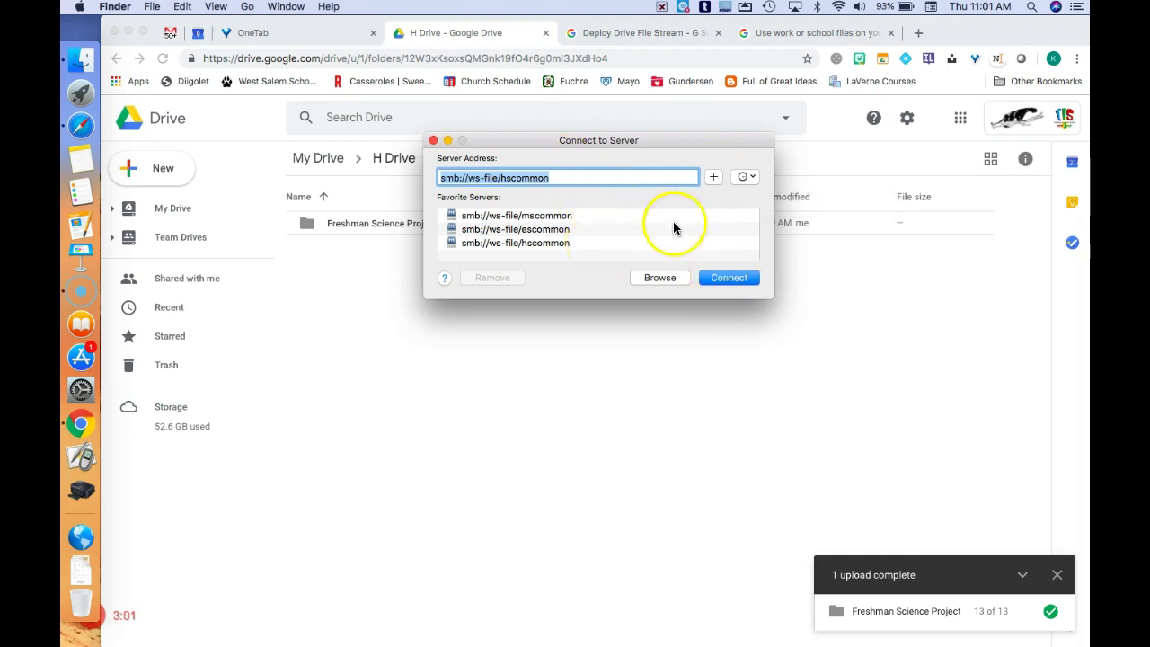
left_click(716, 279)
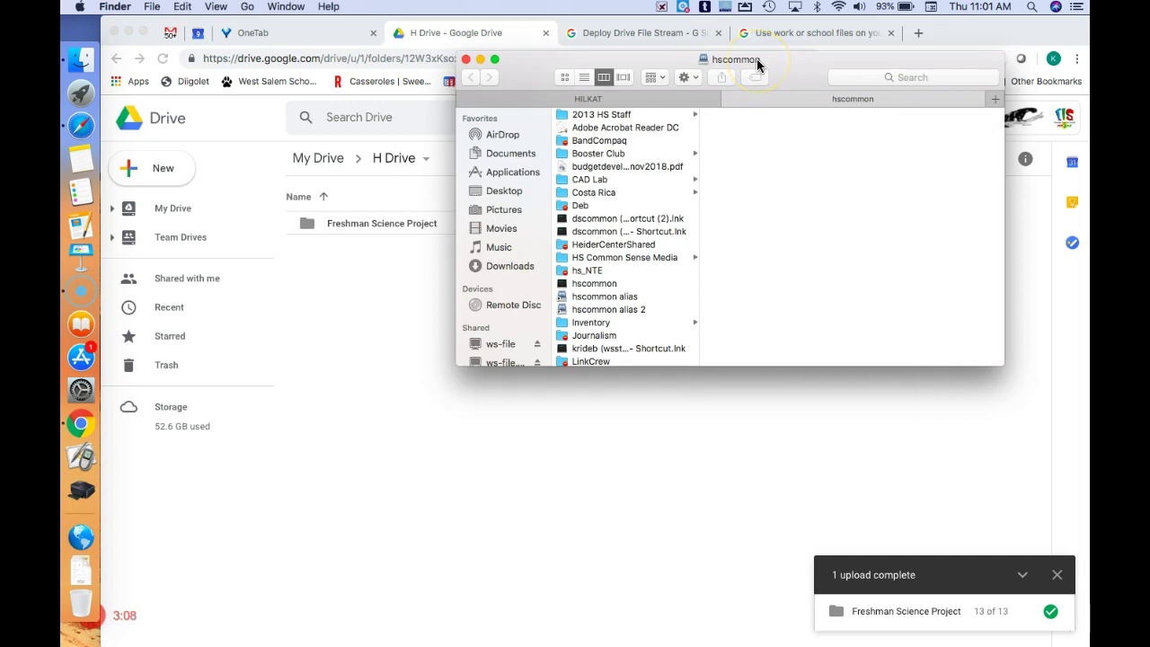
Open the StaffCommon folder on the hscommon share and enlarge the Finder window
scroll(618, 218, "down", 1)
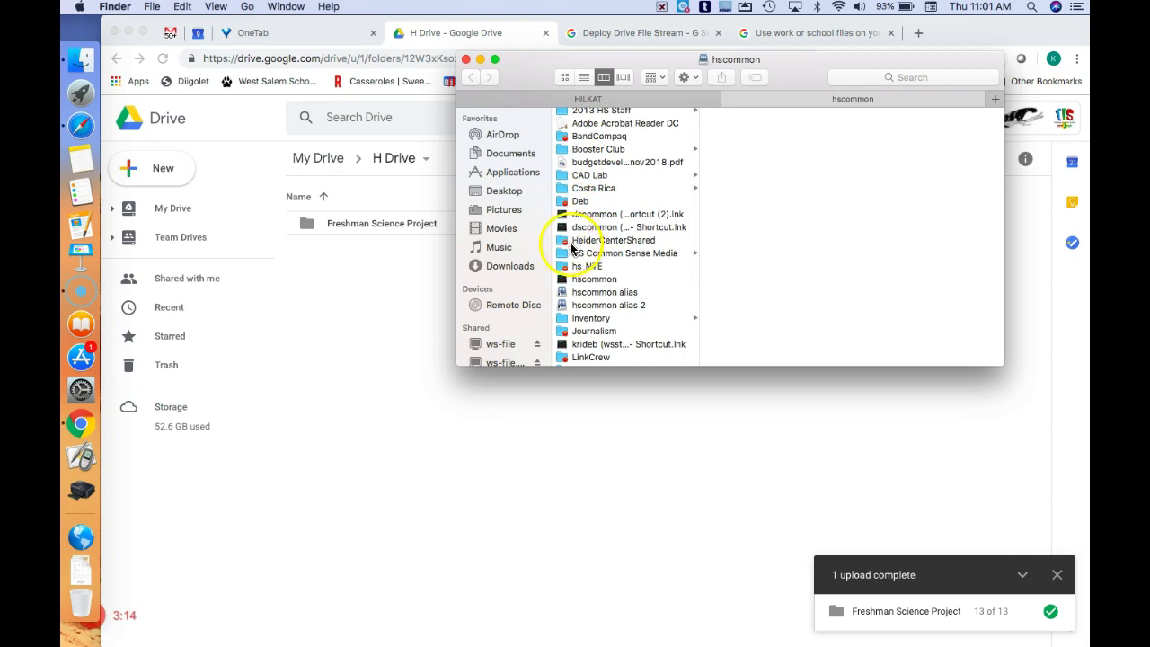
scroll(572, 262, "down", 5)
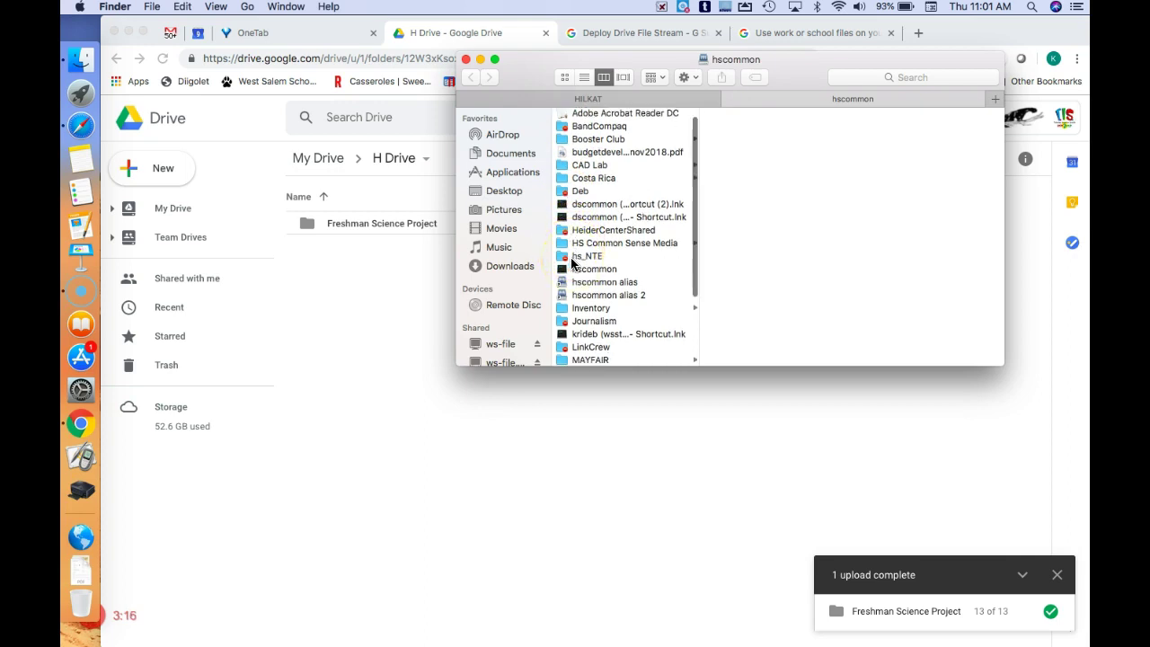
scroll(572, 262, "down", 2)
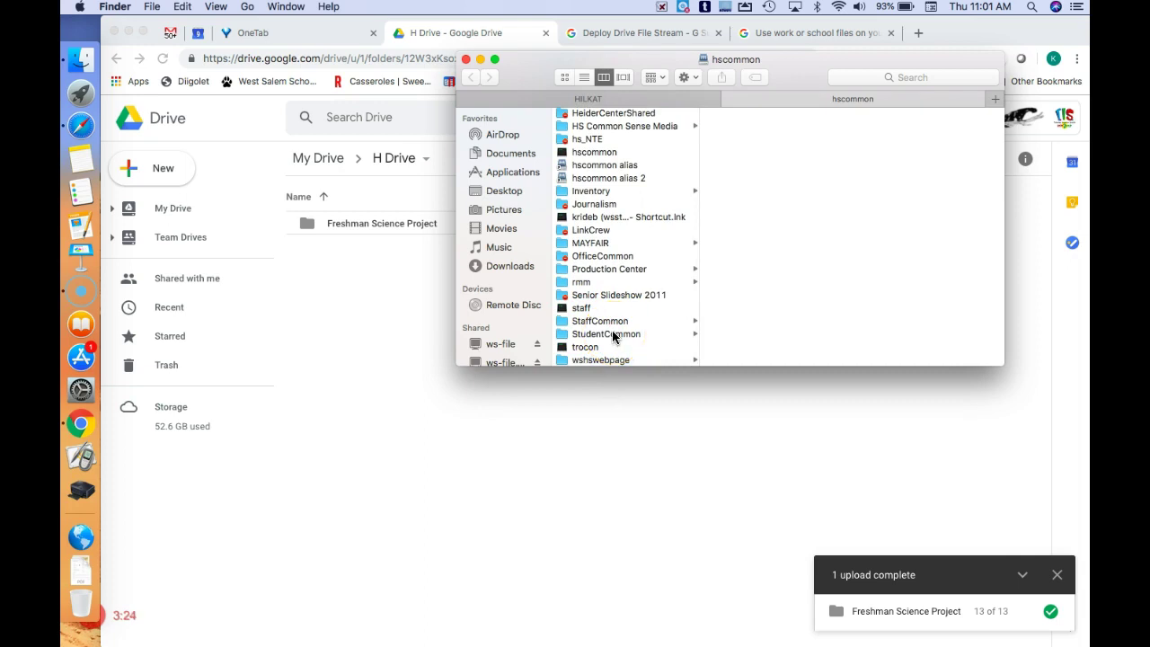
left_click(600, 321)
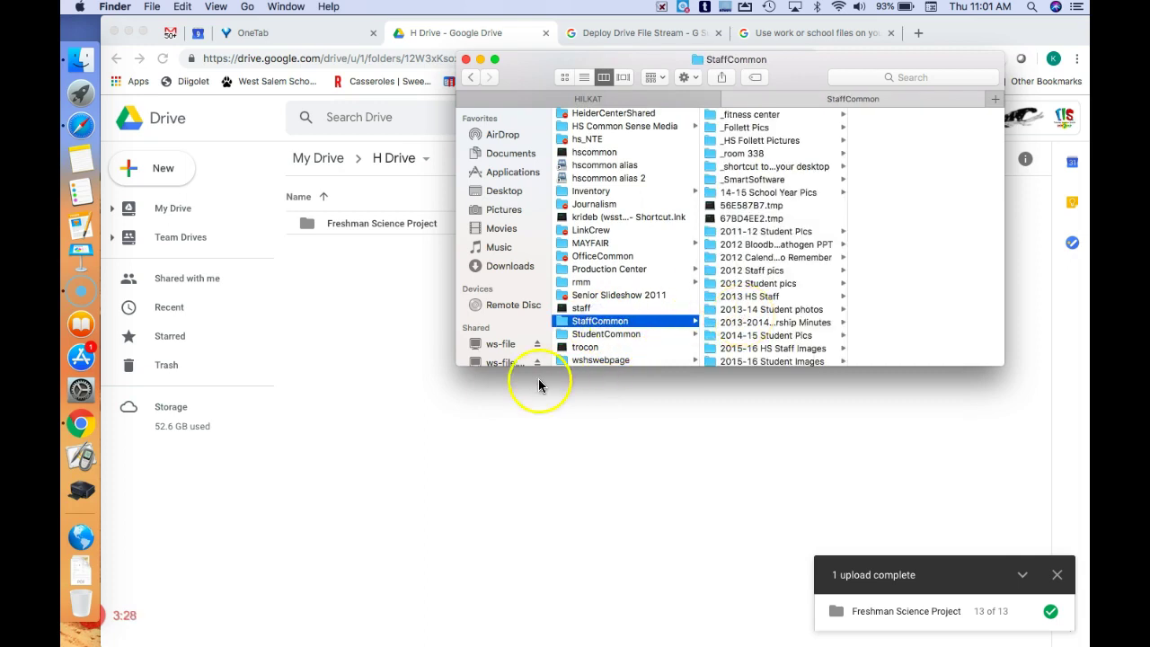
left_click_drag(457, 363, 305, 447)
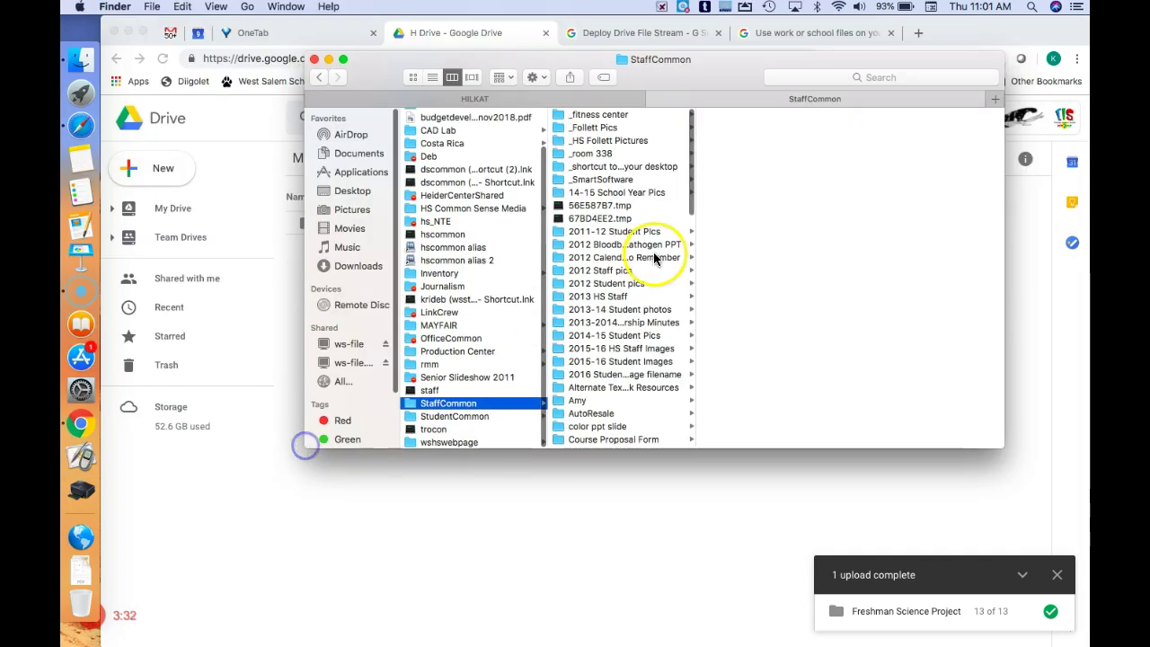
Look through the StaffCommon folders and view the contents of the color ppt slide folder
scroll(614, 279, "up", 1)
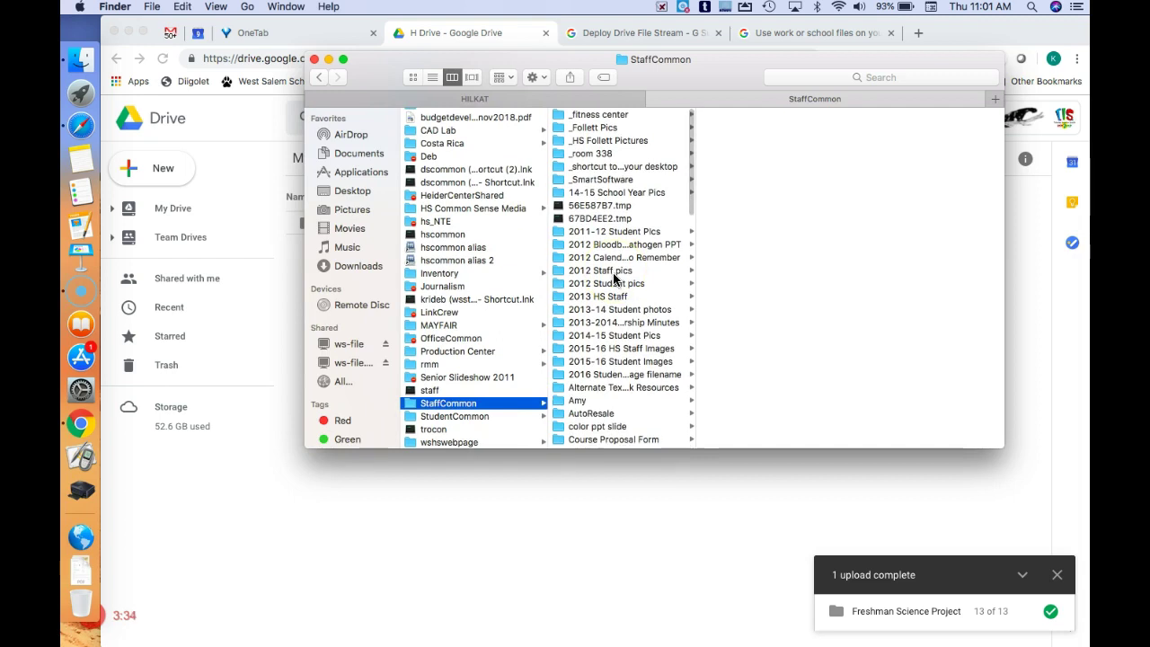
left_click(616, 244)
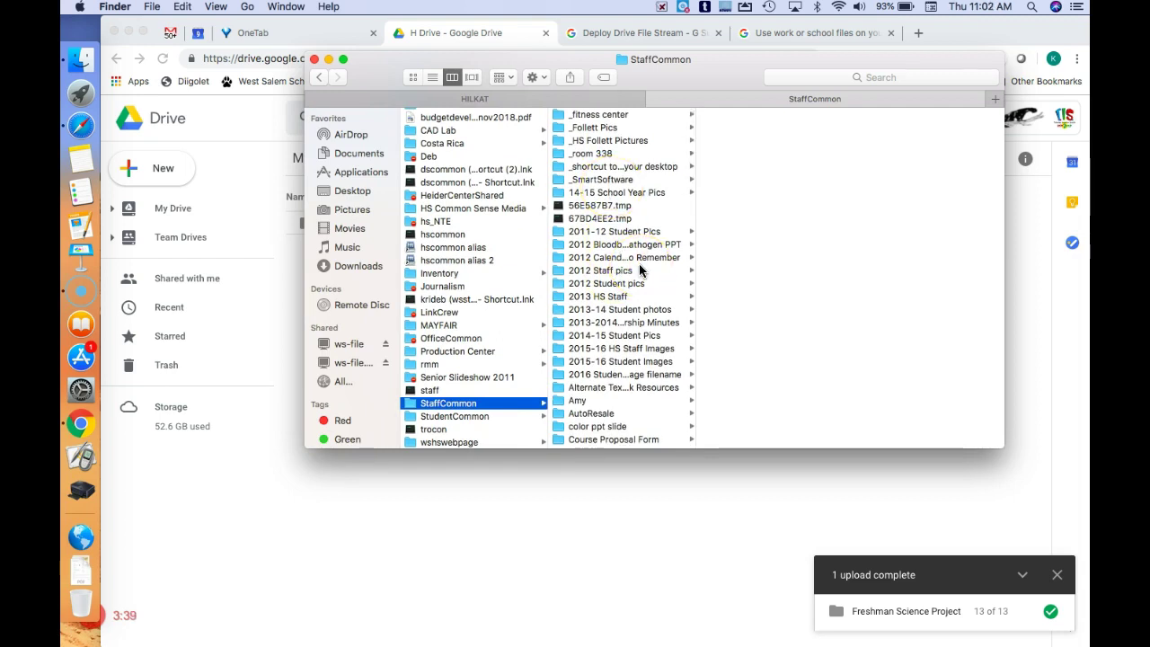
scroll(639, 269, "down", 3)
scroll(639, 270, "down", 3)
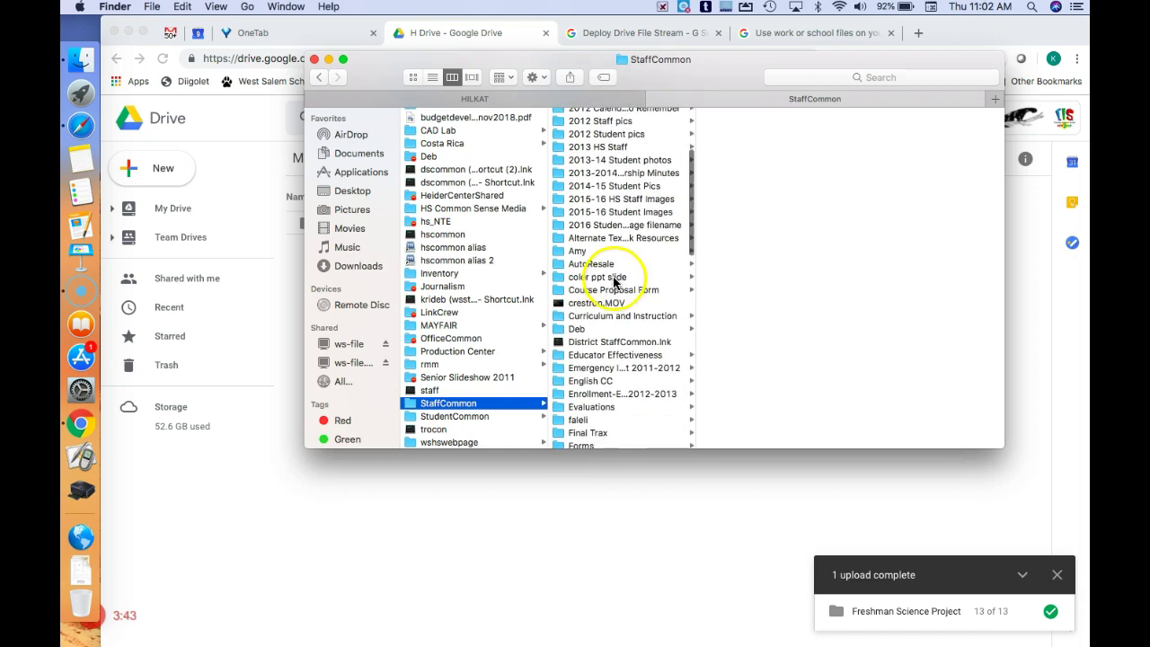
left_click(614, 279)
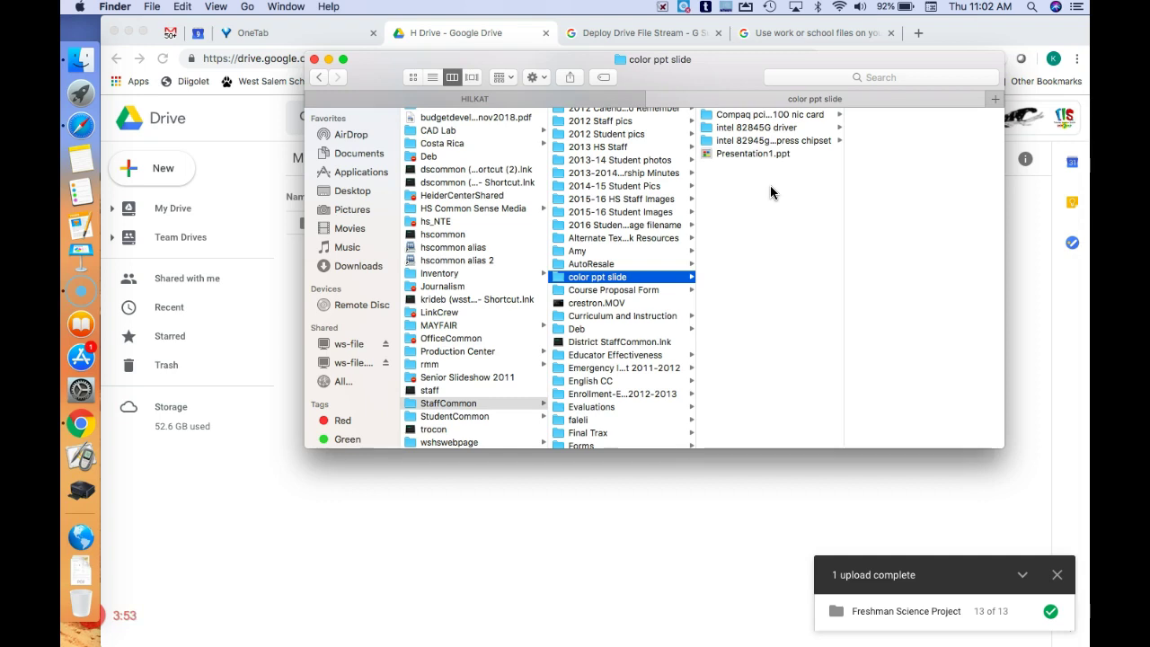
Open the faleli folder inside StaffCommon
scroll(644, 334, "down", 2)
scroll(644, 334, "down", 3)
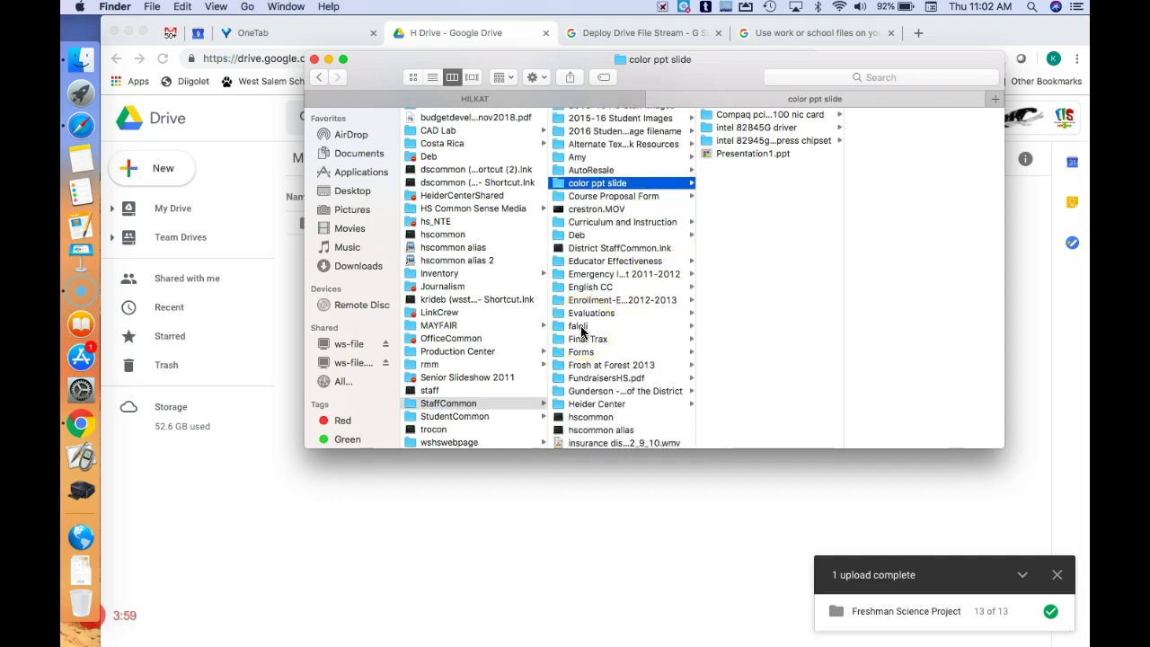
left_click(580, 327)
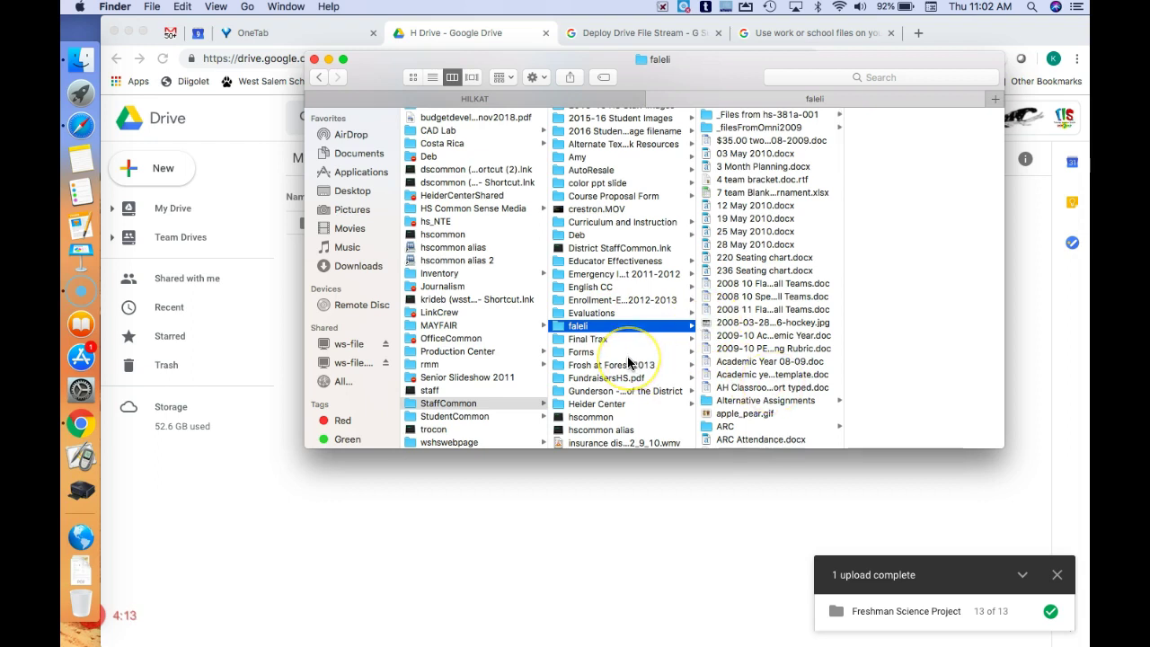
Look through more of the StaffCommon folders and view the actions available for the faleli folder
scroll(629, 359, "down", 3)
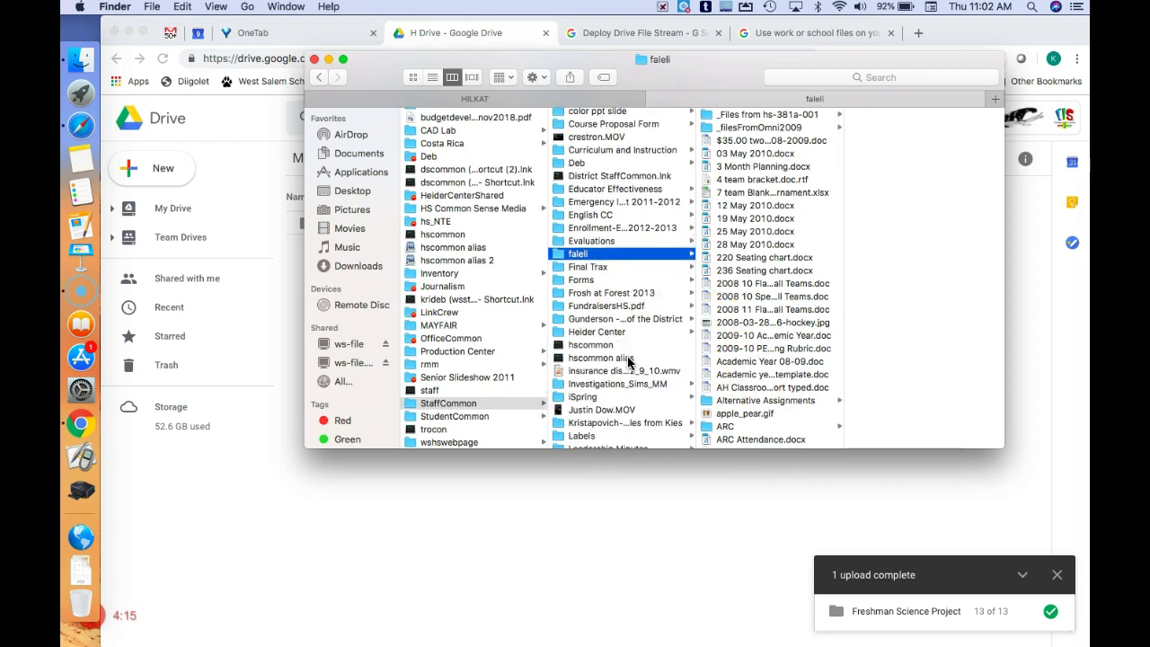
scroll(629, 361, "down", 1)
scroll(629, 361, "down", 3)
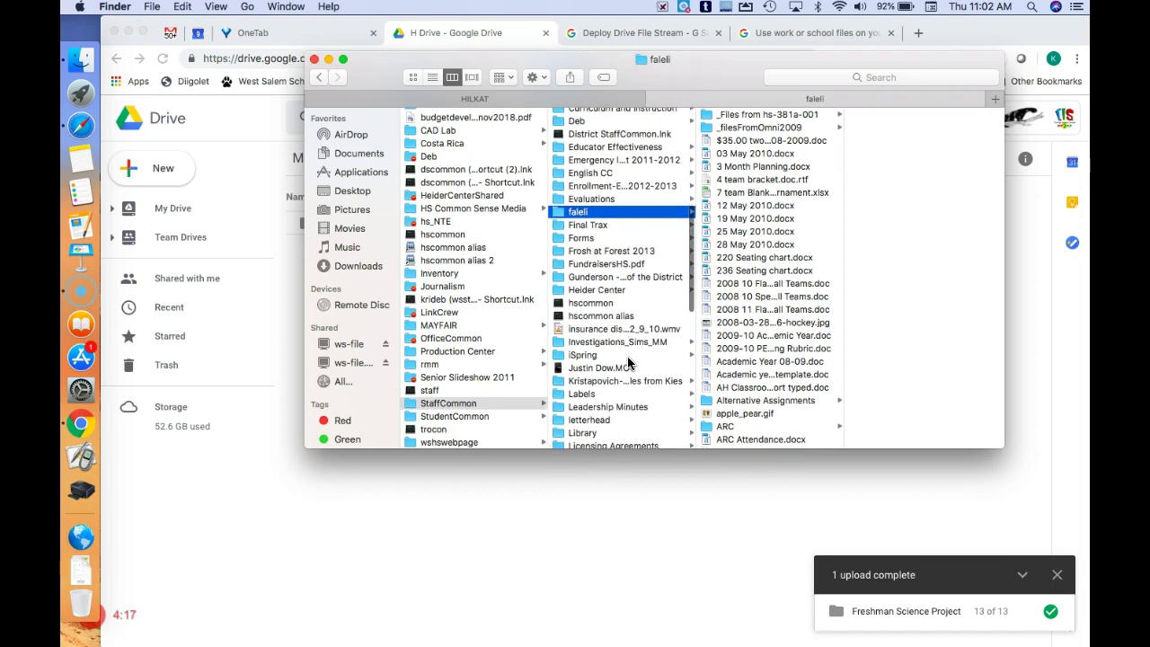
scroll(628, 362, "up", 4)
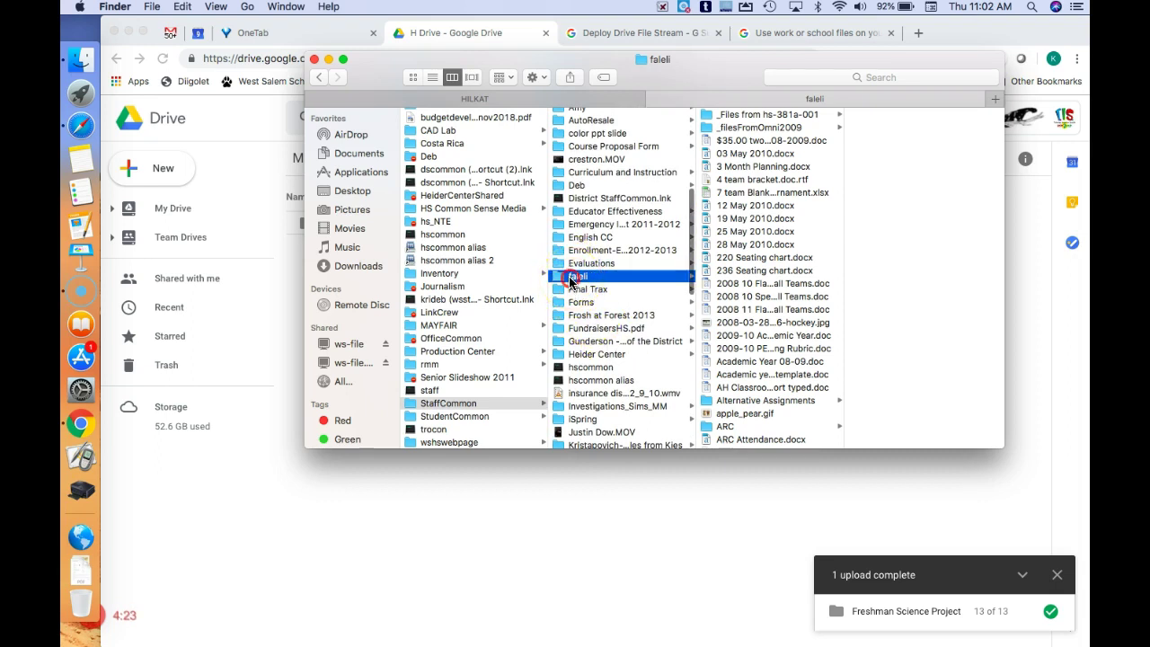
right_click(569, 281)
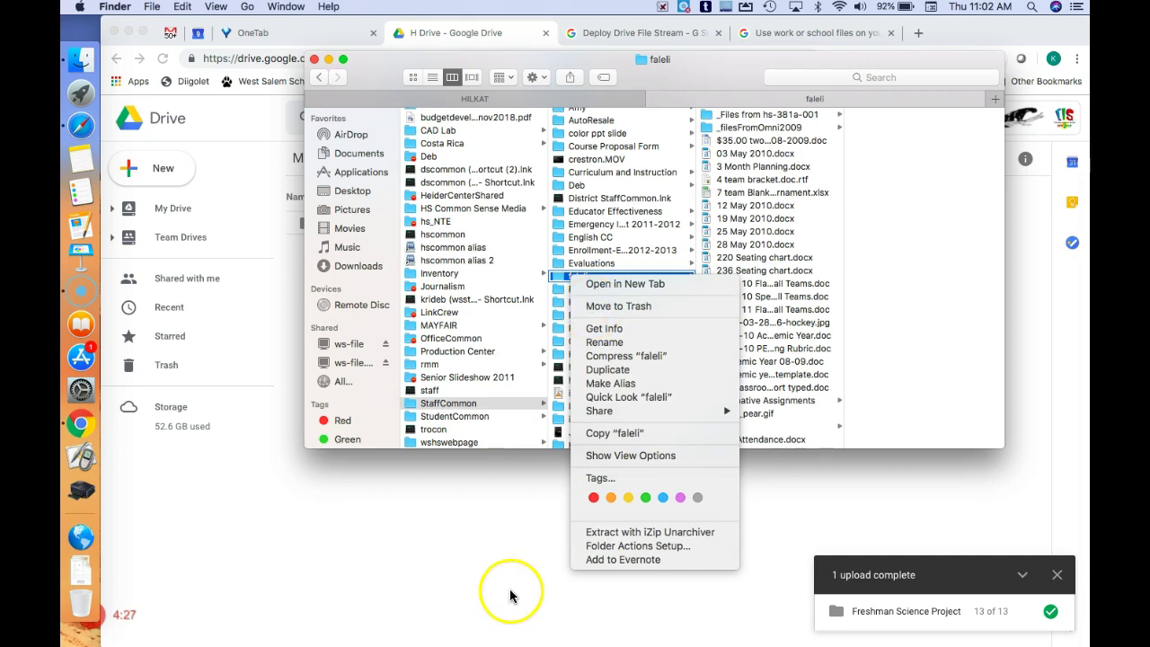
left_click(518, 554)
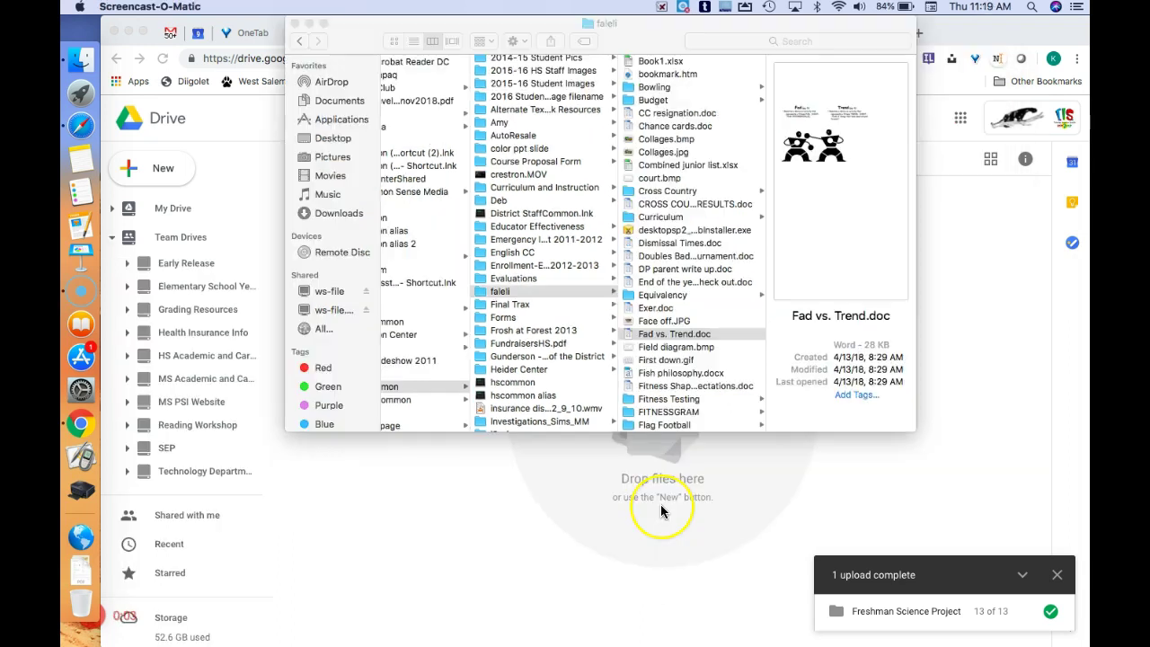
View the contents of the Fitness Testing folder inside faleli and preview the Fad vs. Trend.doc file
left_click(665, 399)
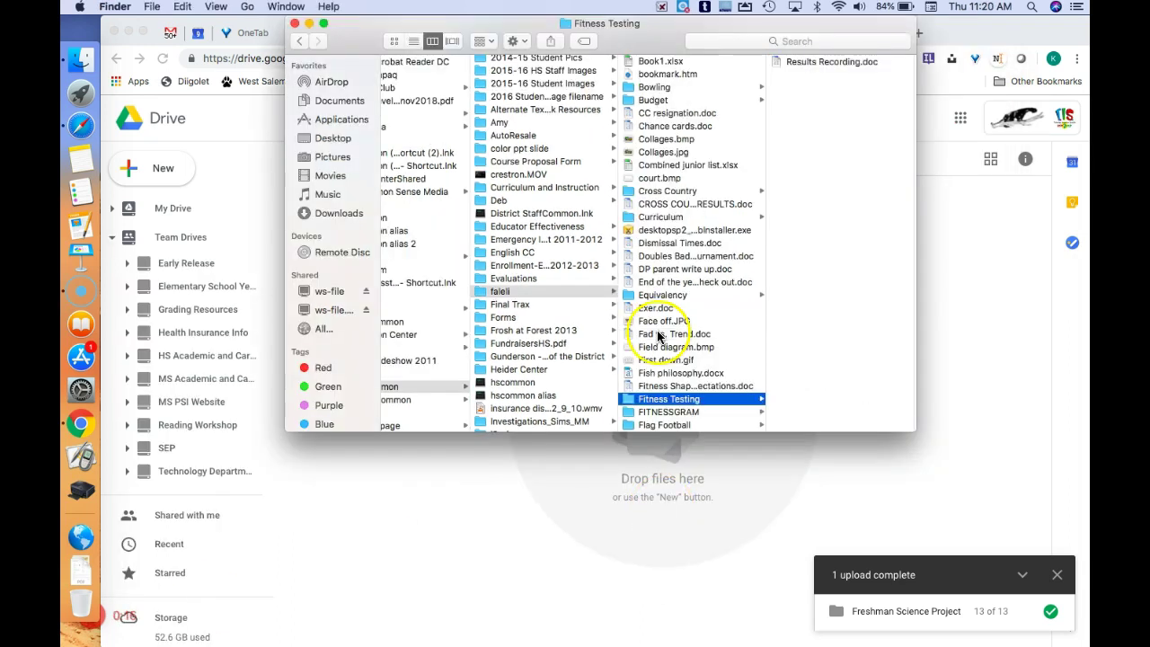
left_click(656, 334)
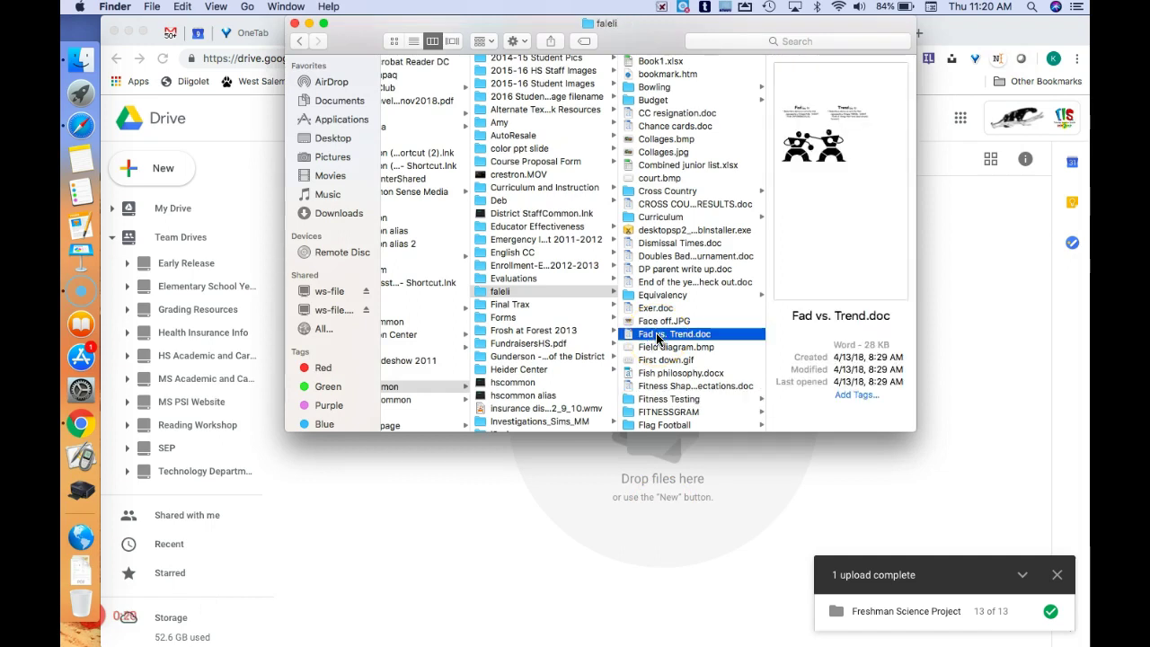
key("space")
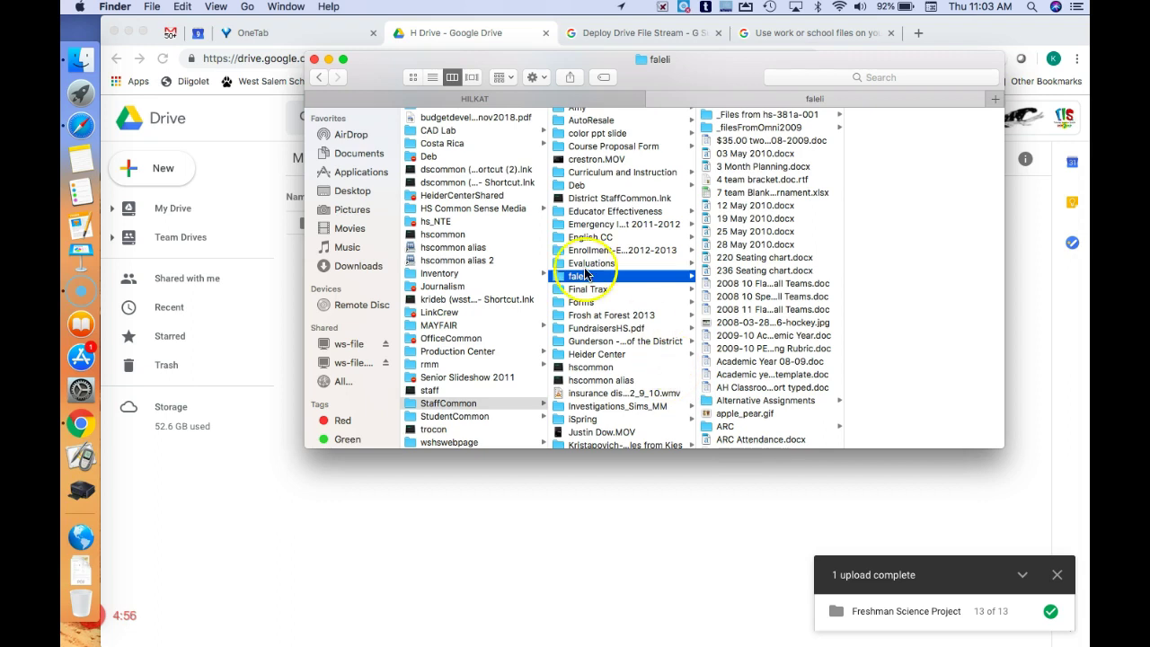
Minimize the Finder window and expand the list of Team Drives in Google Drive
left_click(328, 60)
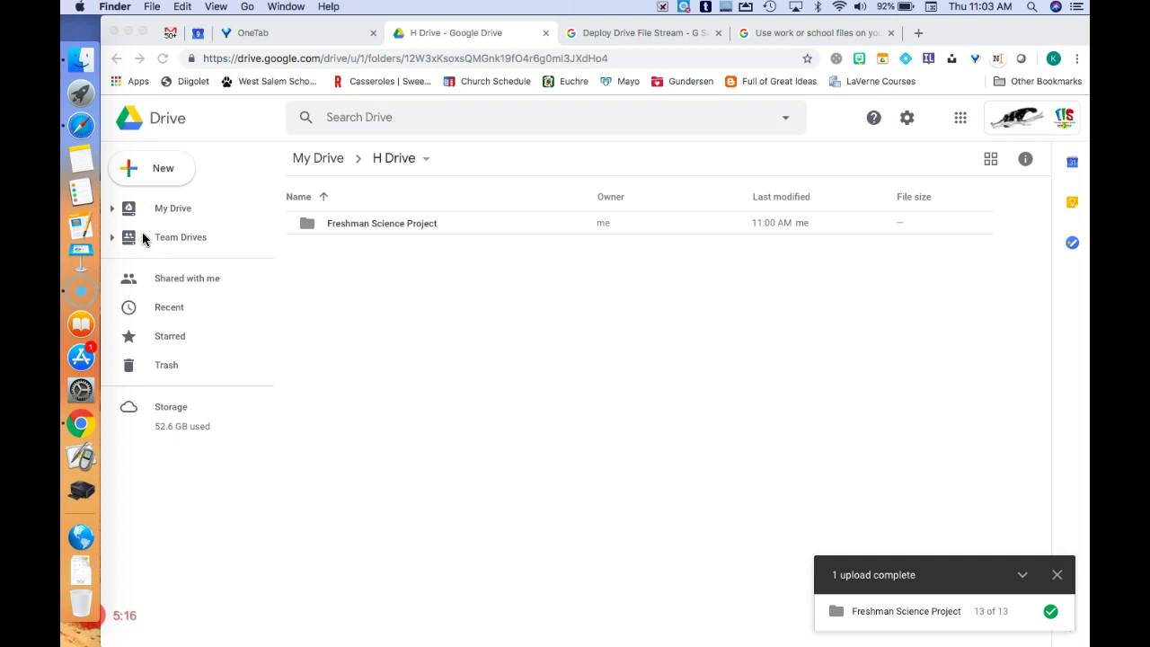
left_click(142, 238)
left_click(113, 237)
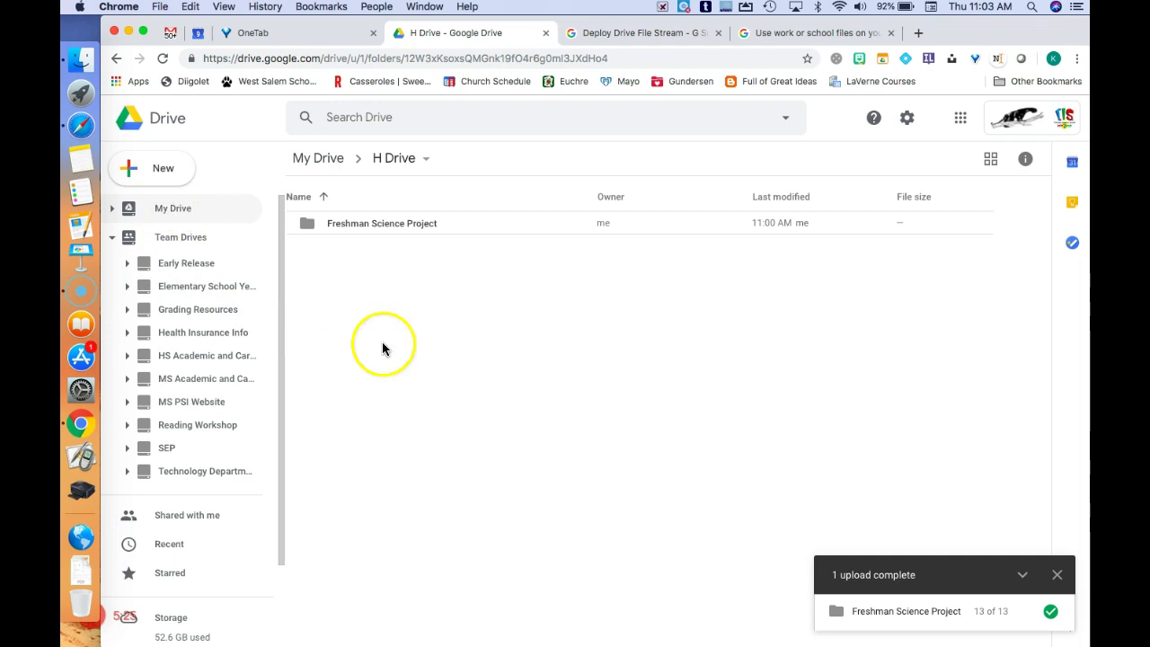
Switch back to the Finder window and open the StudentCommon folder on the hscommon share
left_click(80, 60)
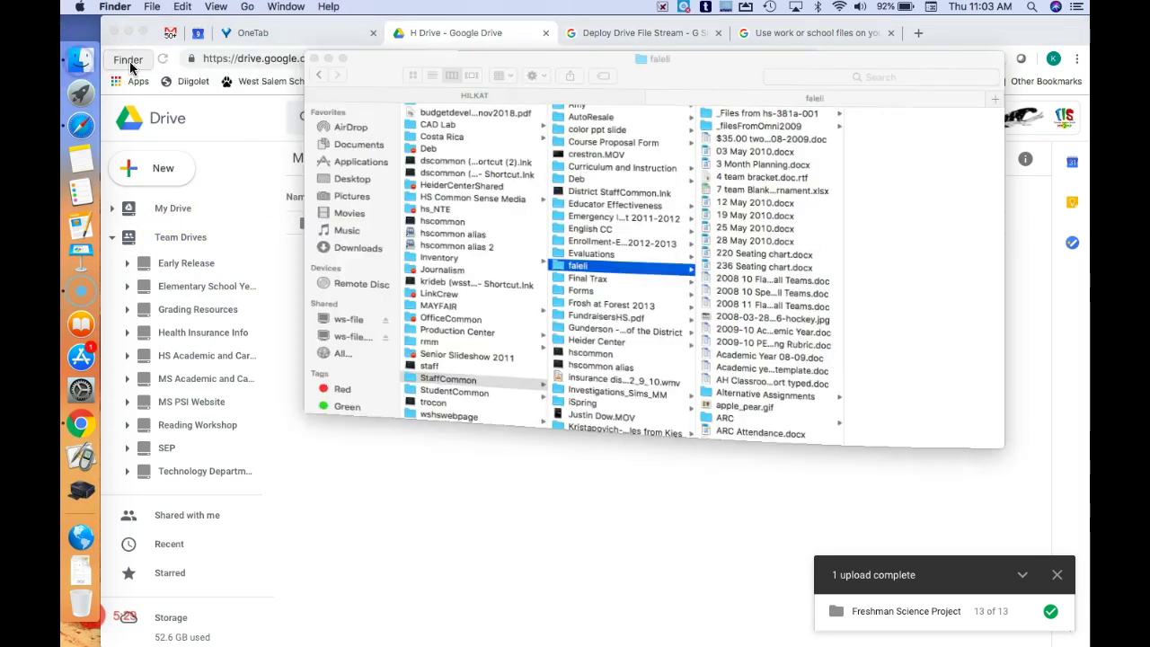
left_click(445, 408)
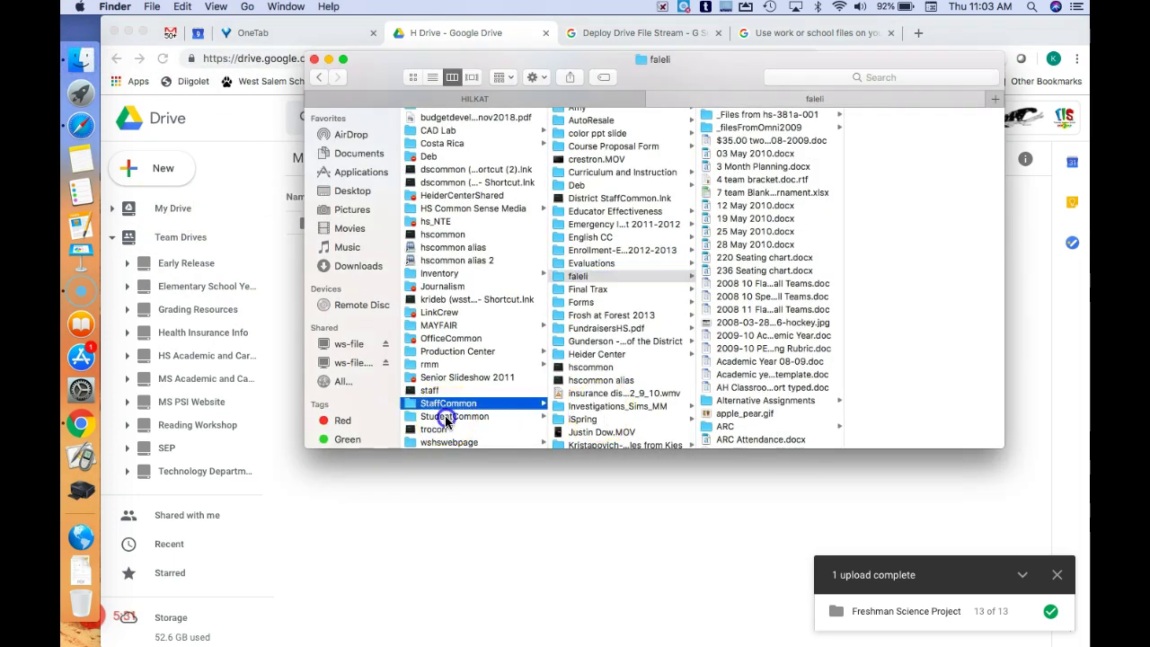
left_click(446, 417)
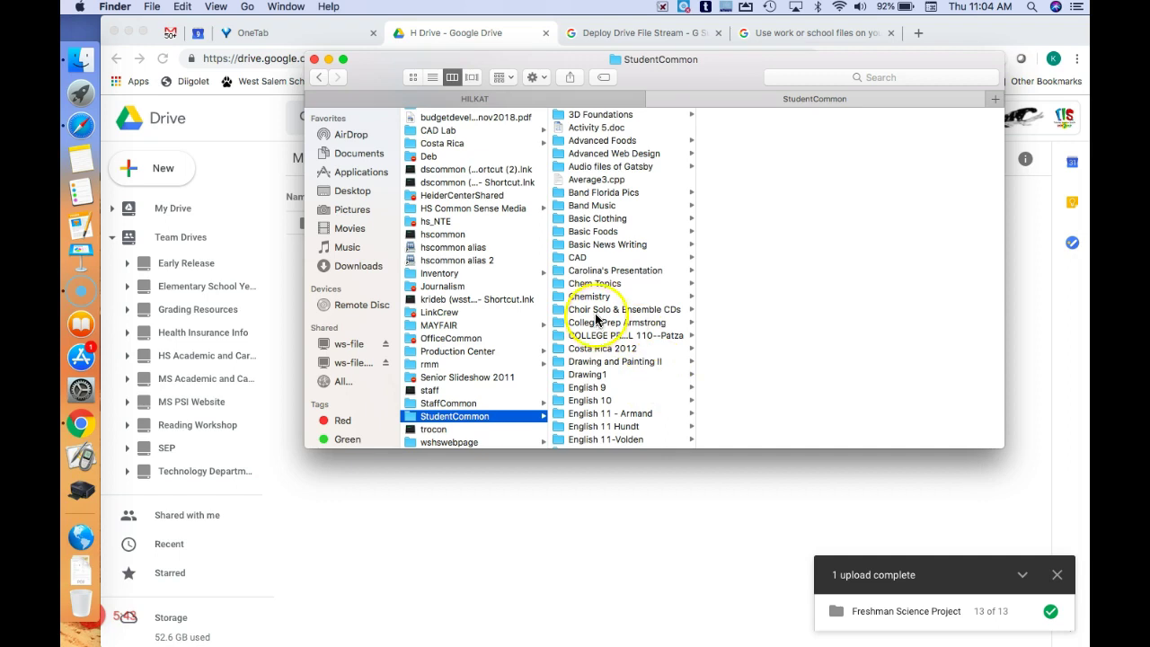
Look through the class and teacher folders in StudentCommon down to the end of the list
scroll(597, 314, "down", 1)
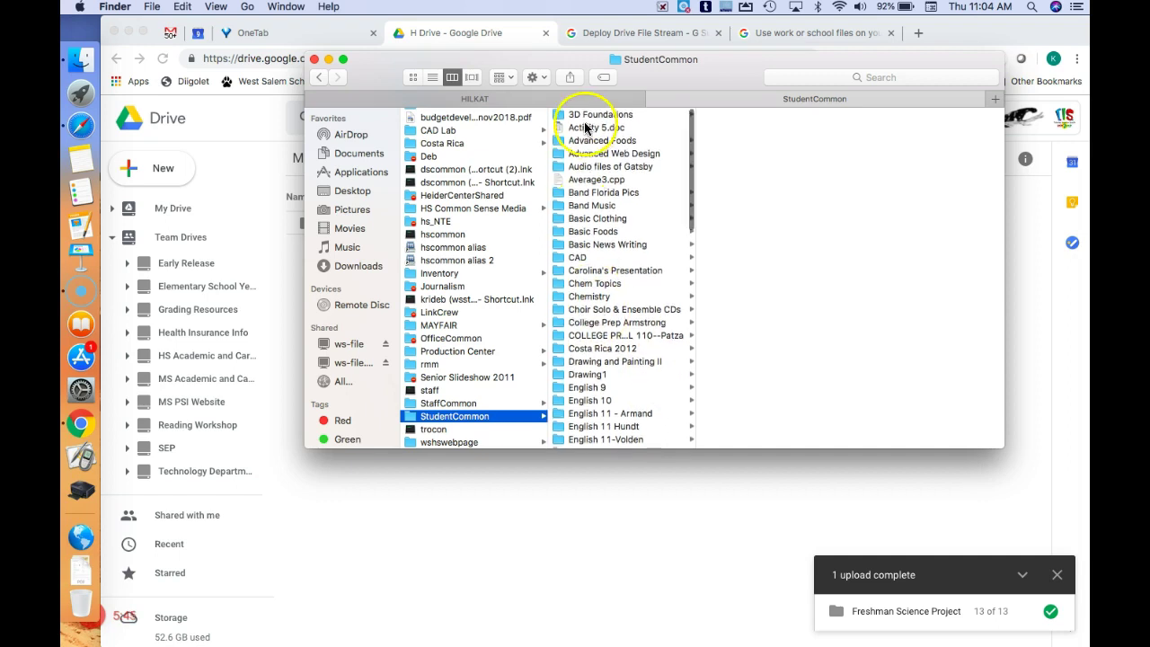
scroll(638, 361, "down", 8)
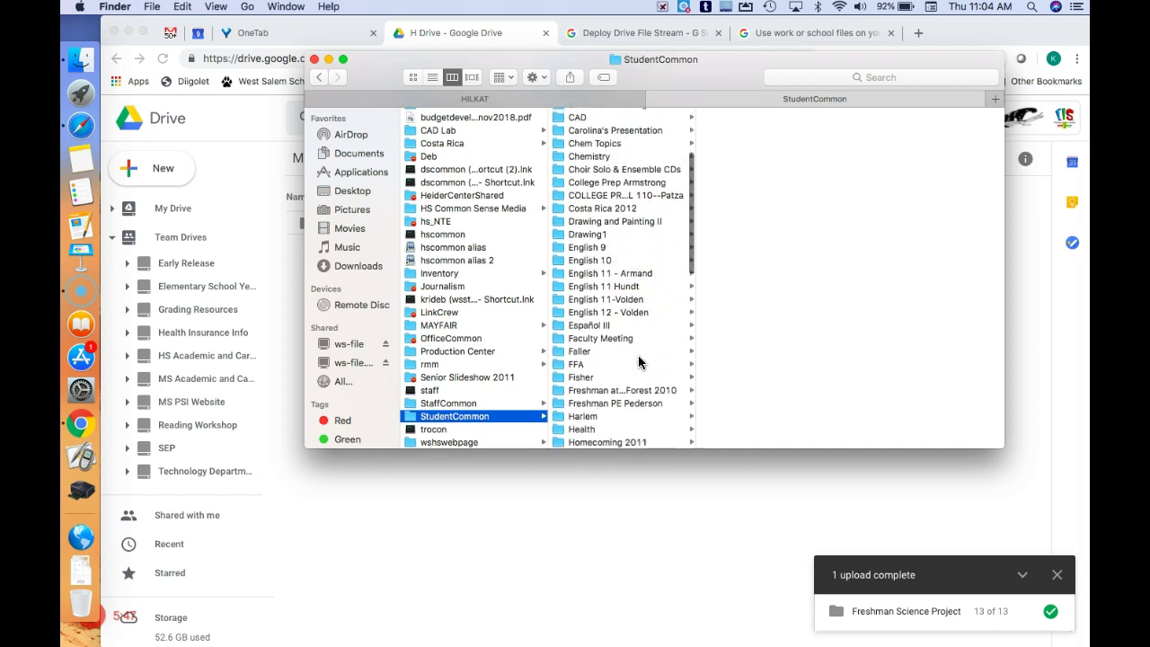
scroll(638, 360, "down", 9)
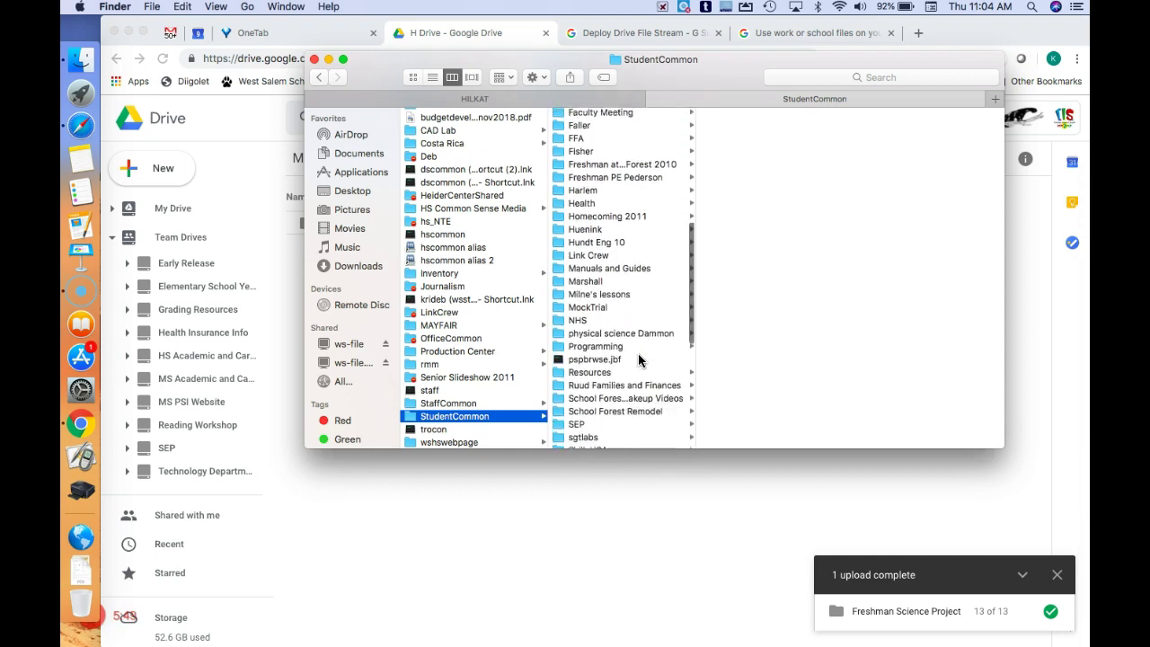
scroll(639, 361, "down", 2)
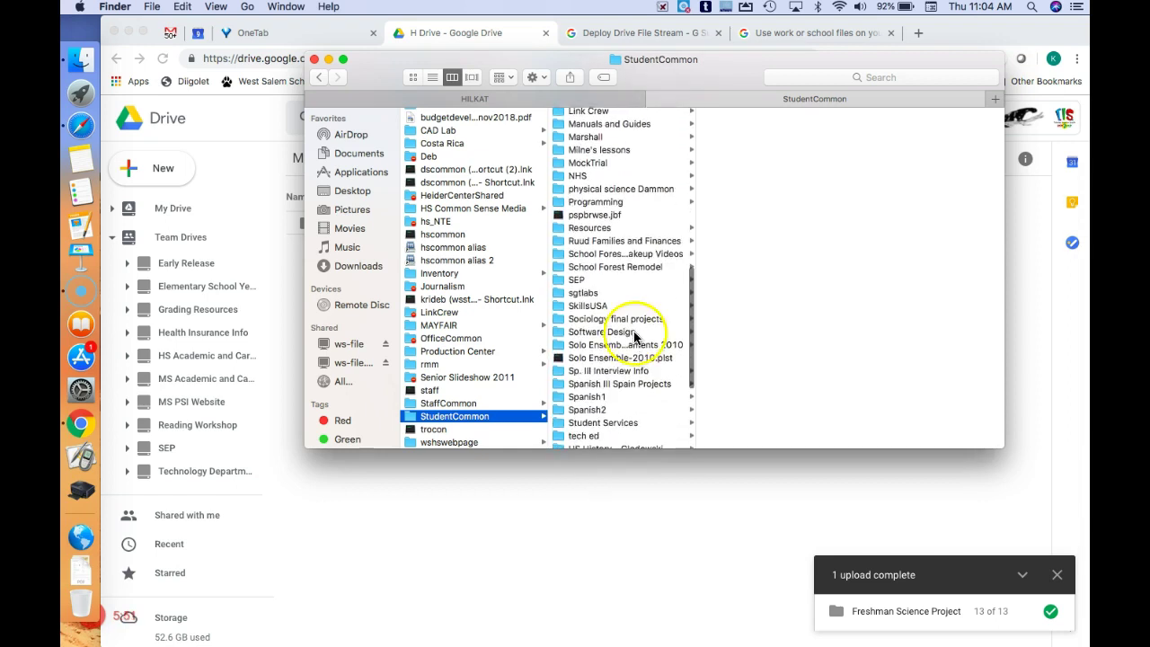
scroll(632, 294, "down", 4)
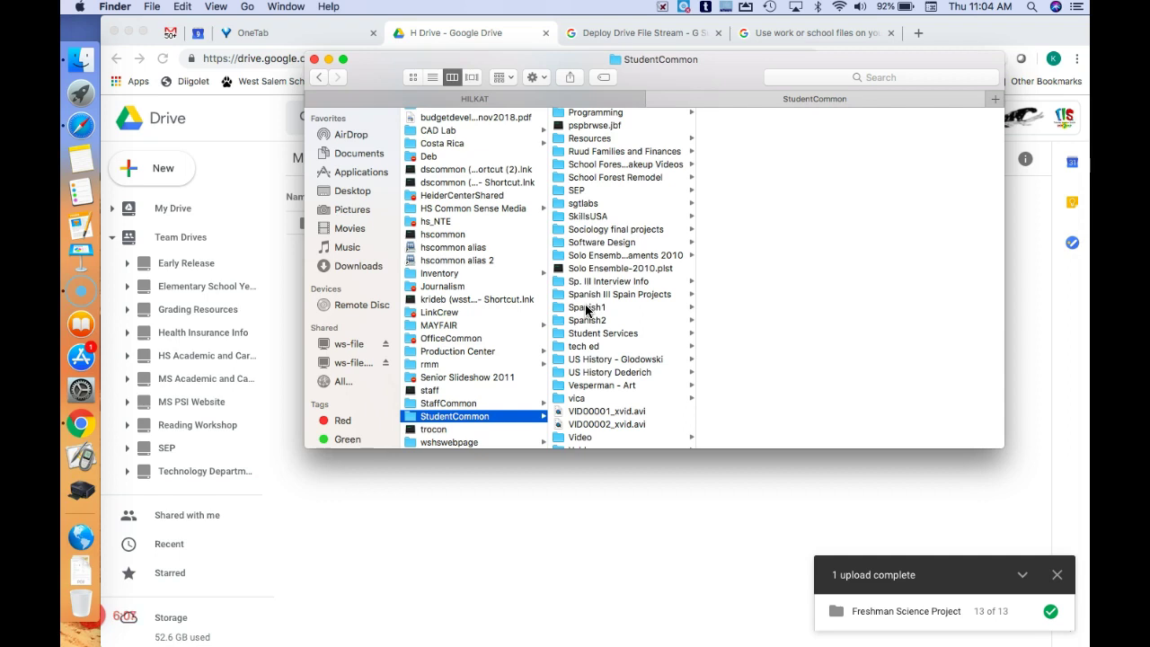
scroll(586, 310, "down", 5)
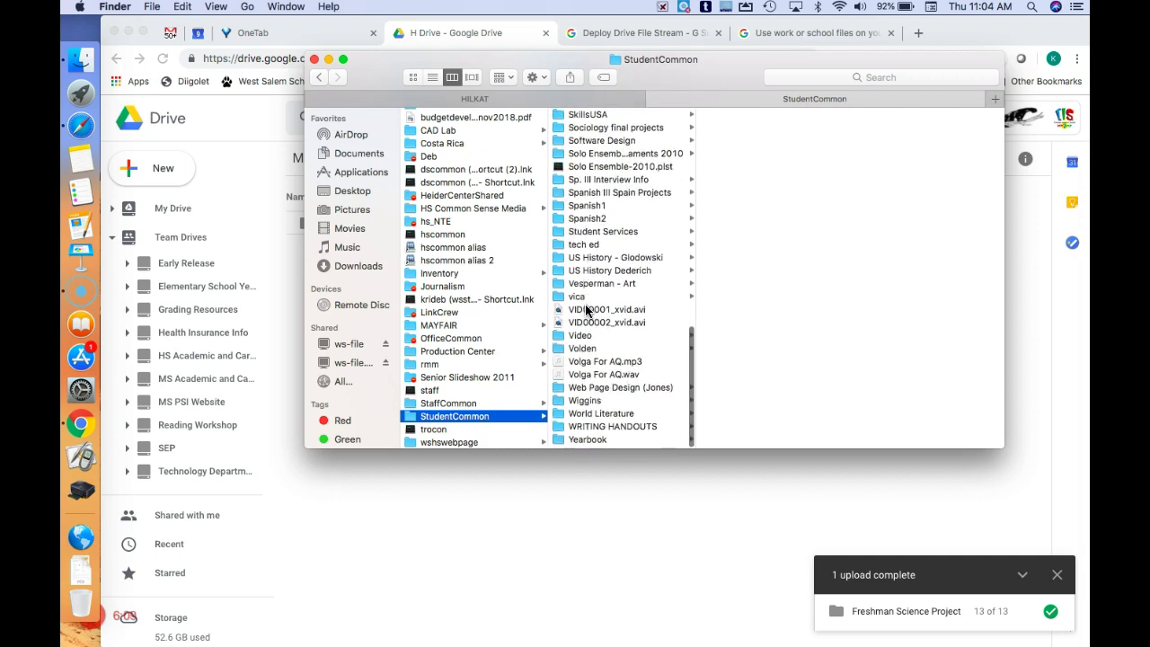